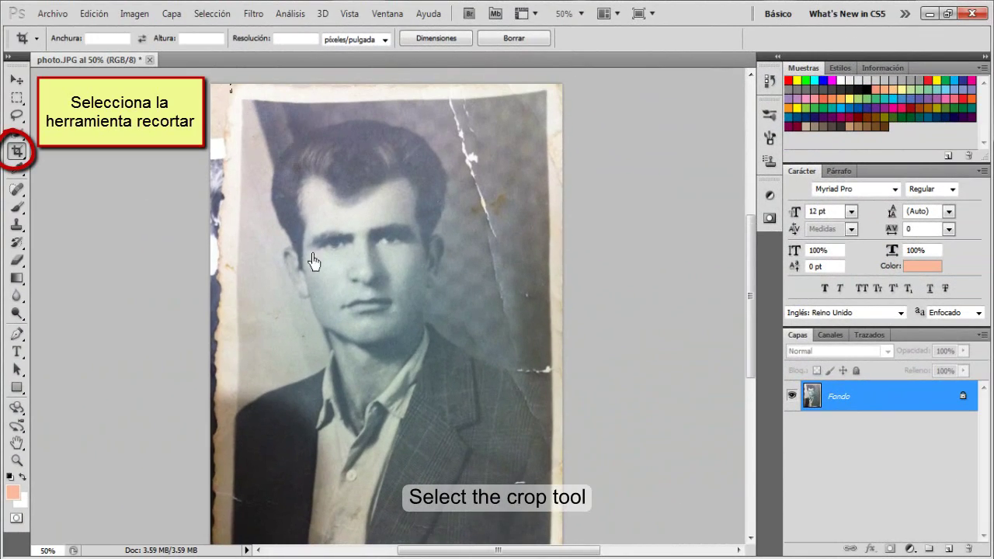
- Perspective-crop photo.JPG by fitting each crop corner to the portrait's corners and applying
left_click_drag(231, 85, 564, 535)
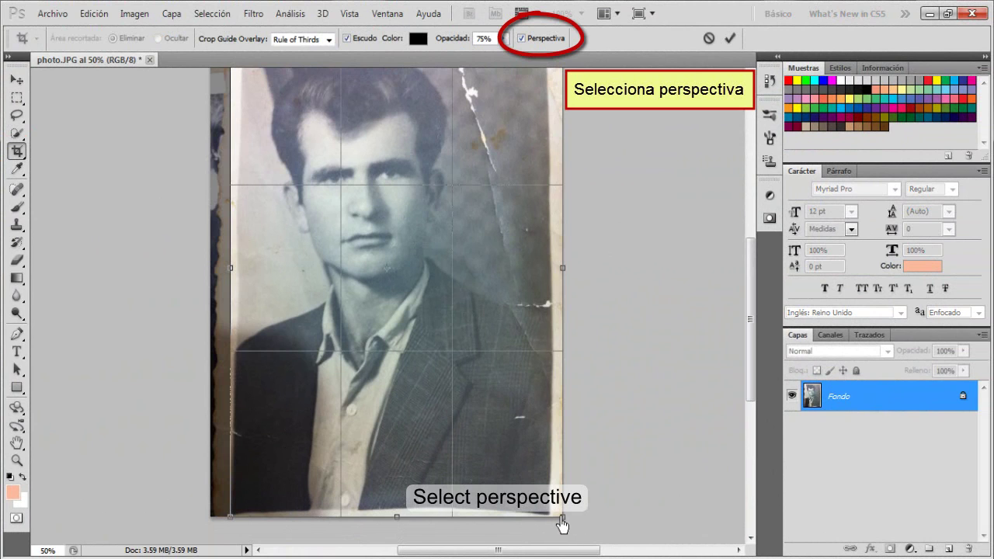
left_click_drag(562, 517, 547, 516)
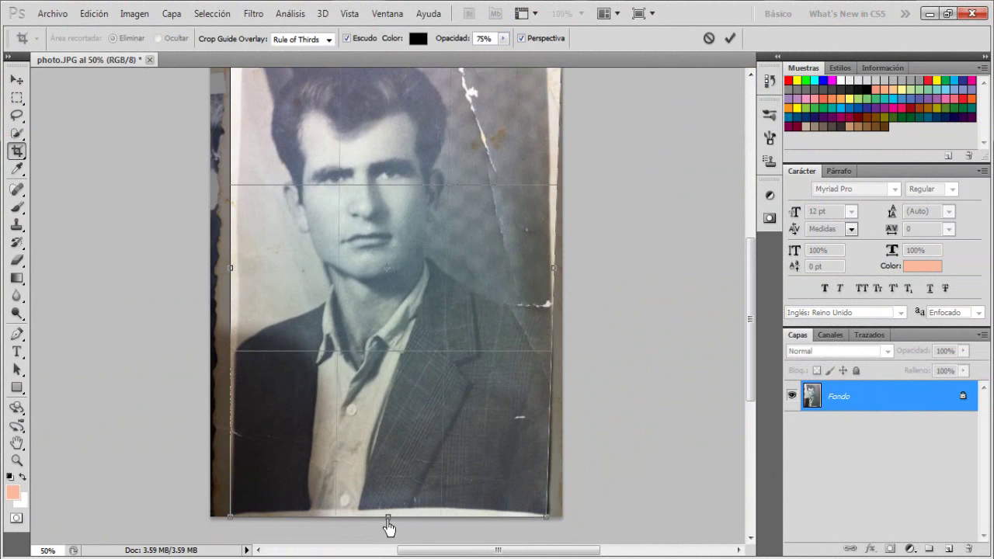
left_click_drag(388, 517, 388, 506)
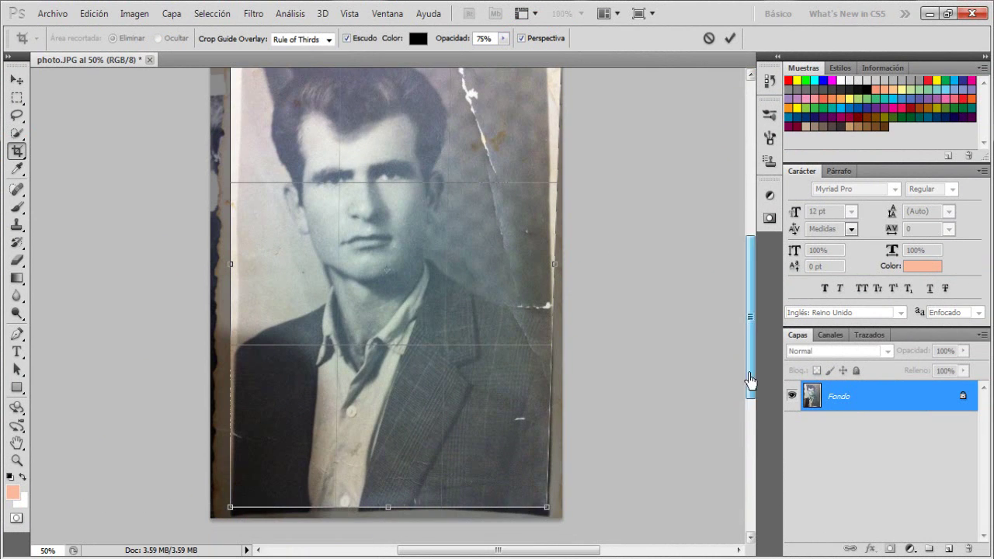
left_click_drag(745, 404, 747, 359)
left_click_drag(565, 118, 541, 125)
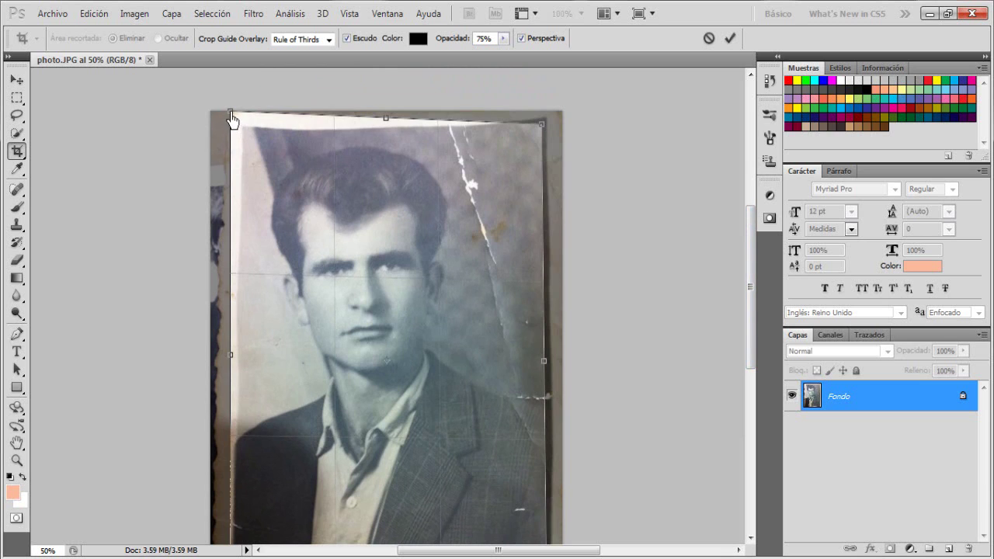
left_click_drag(230, 114, 249, 134)
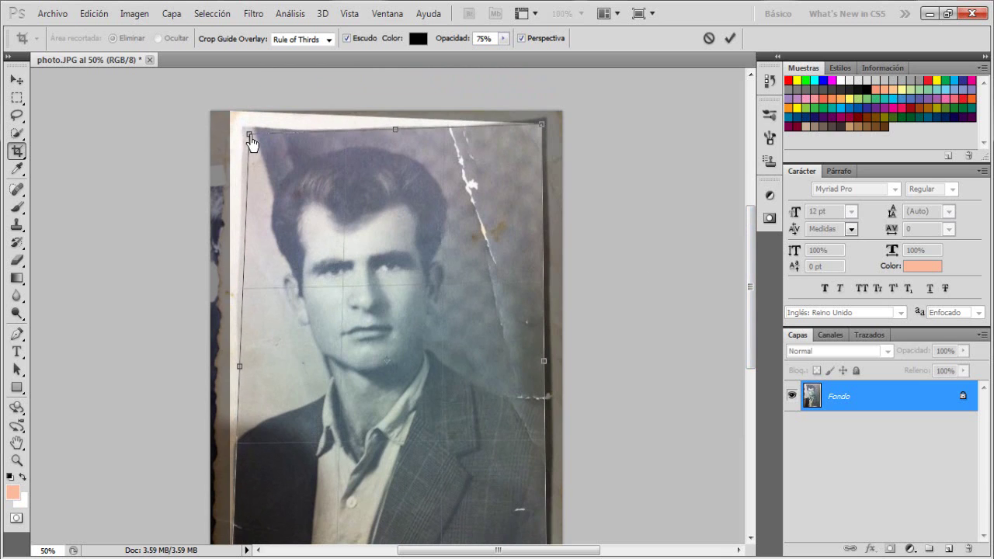
left_click_drag(751, 284, 752, 323)
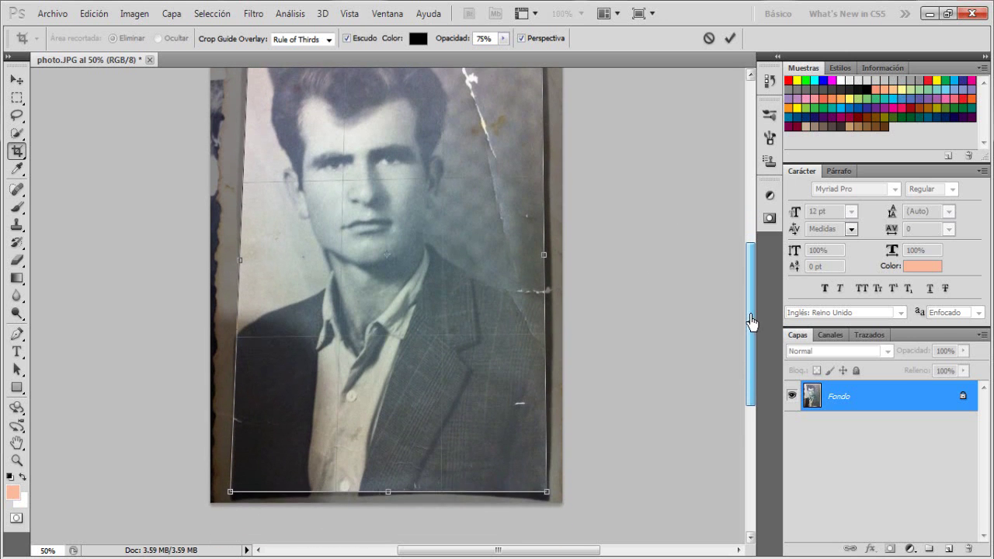
key("Return")
- At 100% zoom, patch the white crack near the photo's top edge with the Patch tool
key("ctrl+plus")
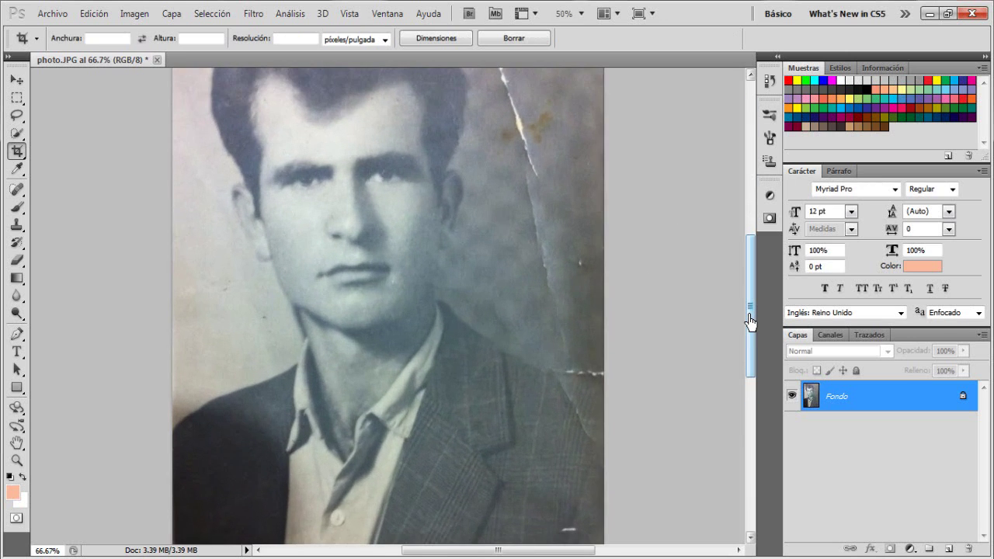
key("ctrl+plus")
left_click_drag(633, 241, 611, 496)
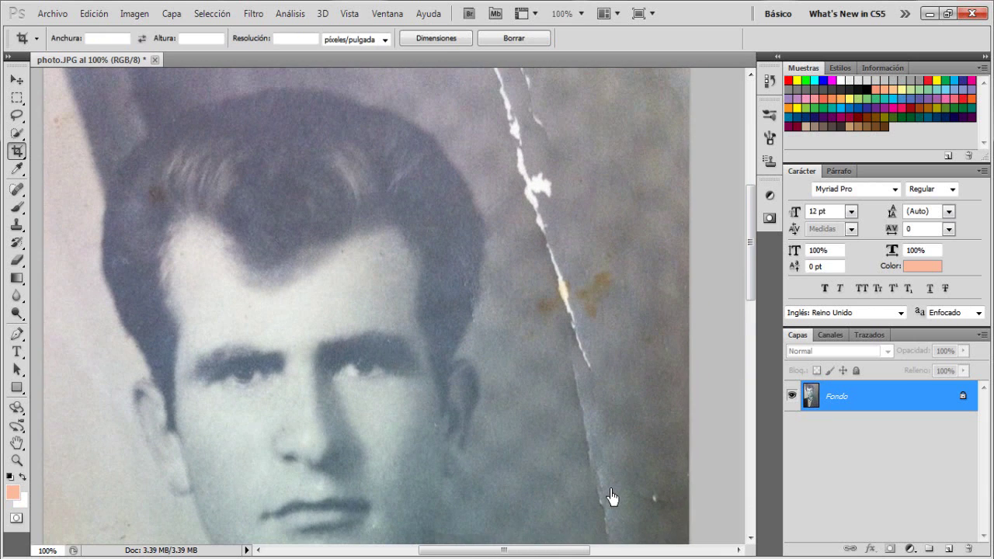
left_click_drag(600, 299, 582, 334)
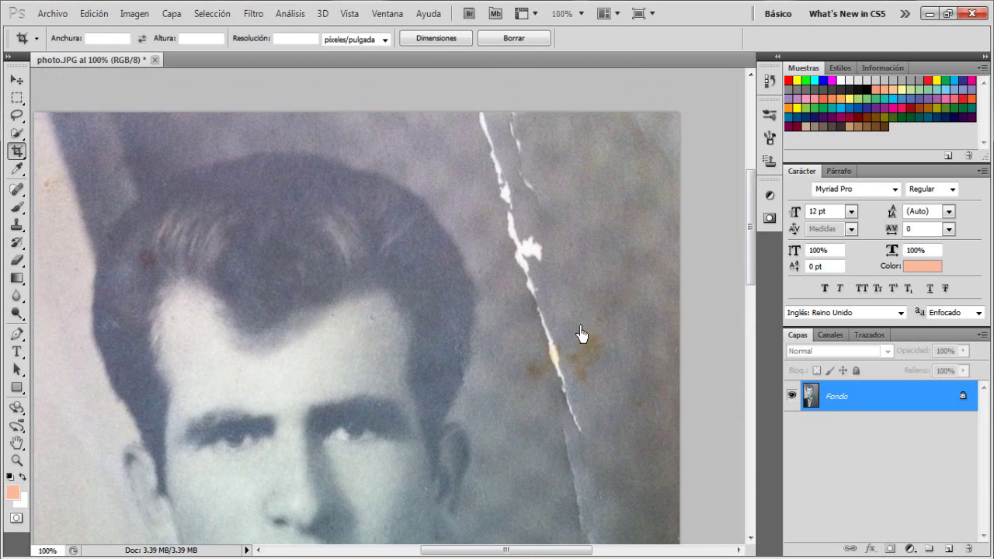
left_click(16, 188)
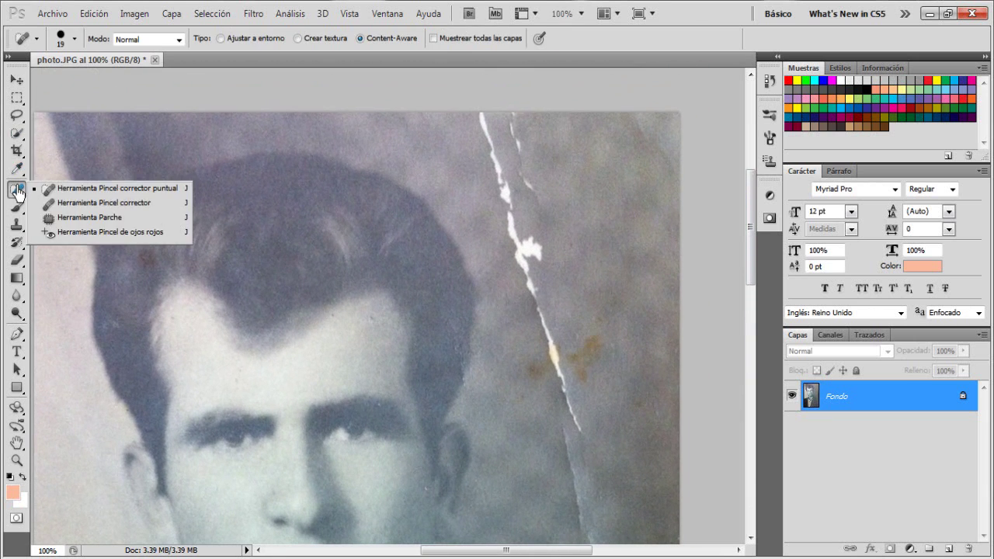
left_click(89, 217)
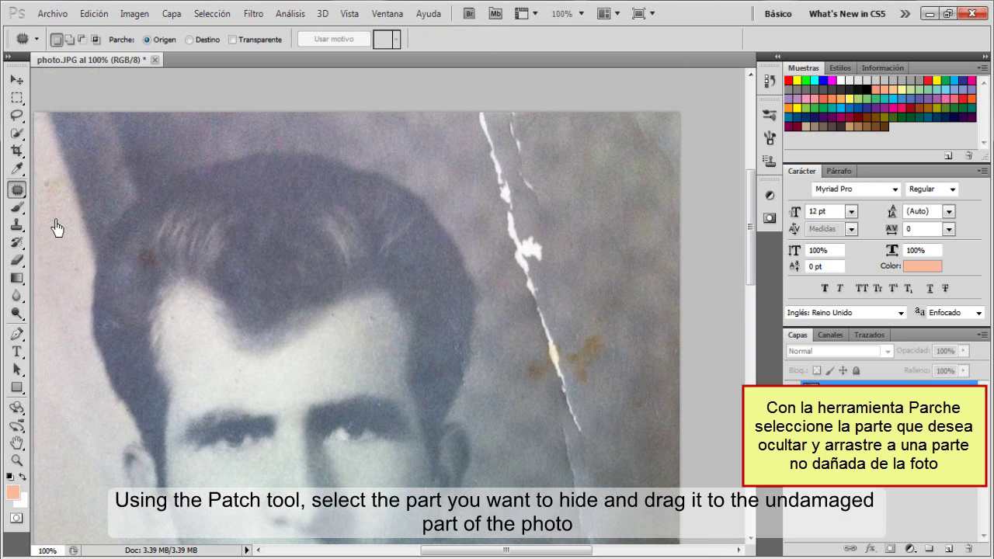
left_click_drag(458, 115, 476, 195)
left_click_drag(465, 131, 460, 116)
left_click_drag(521, 155, 600, 153)
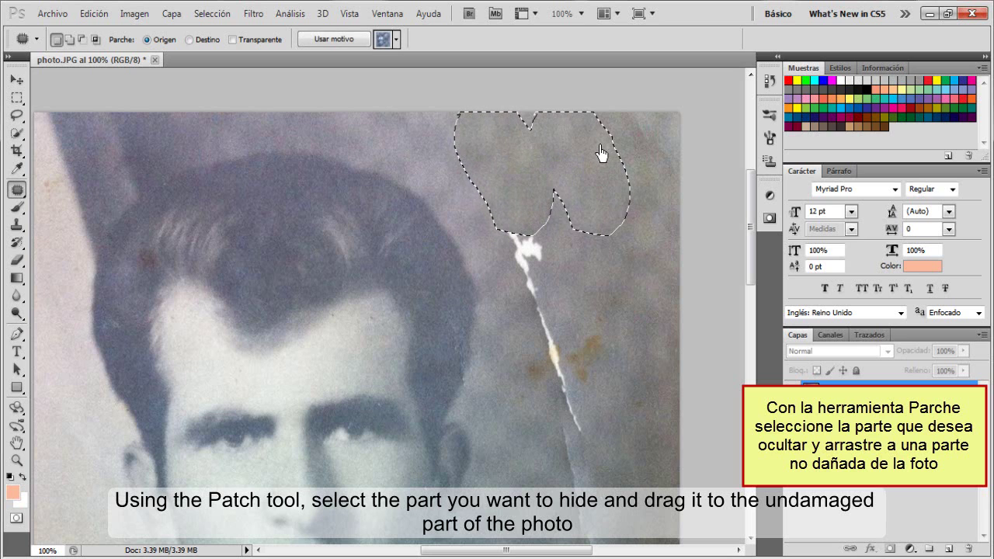
key("ctrl+d")
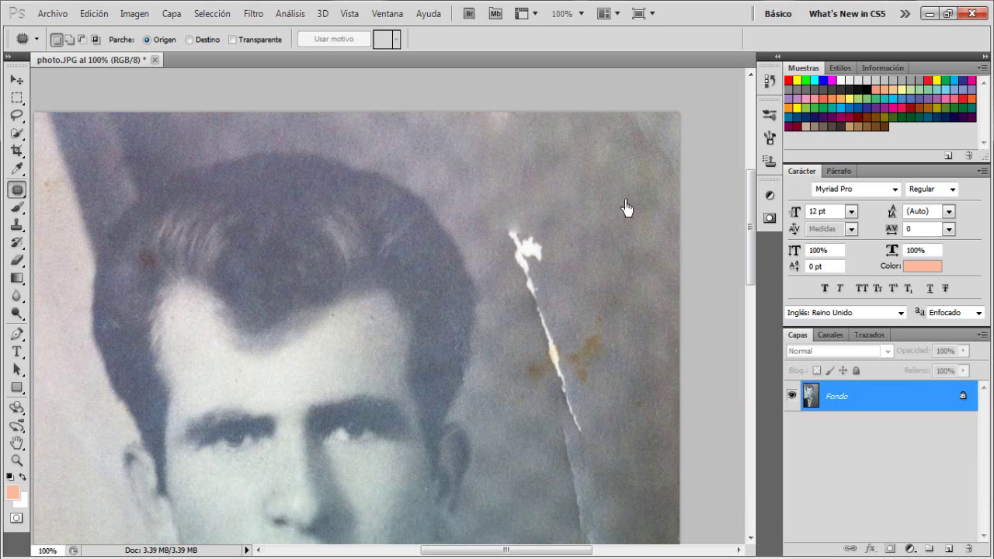
- Patch the remaining cracks beside the man's head and cheek from clean background above
key("ctrl+minus")
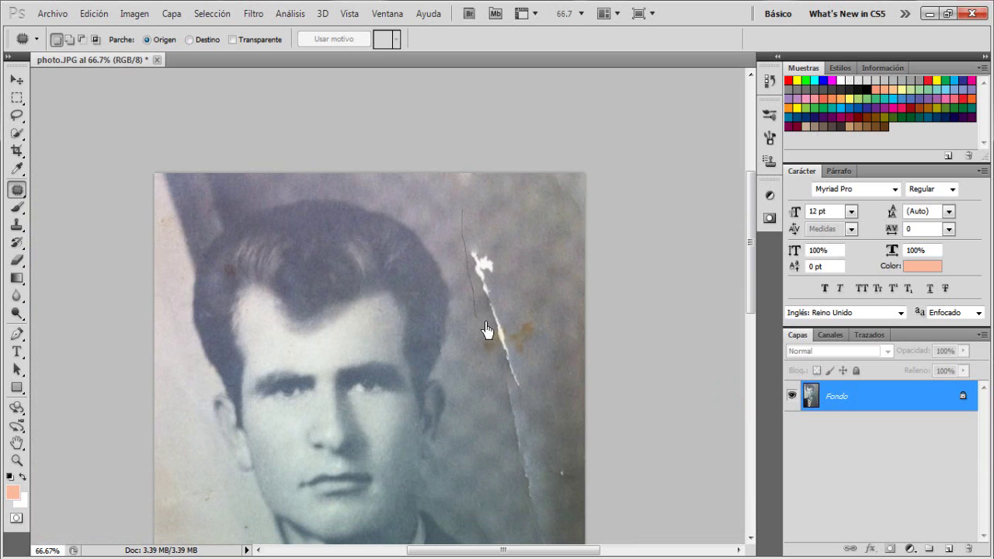
left_click_drag(492, 237, 464, 211)
left_click_drag(487, 272, 536, 221)
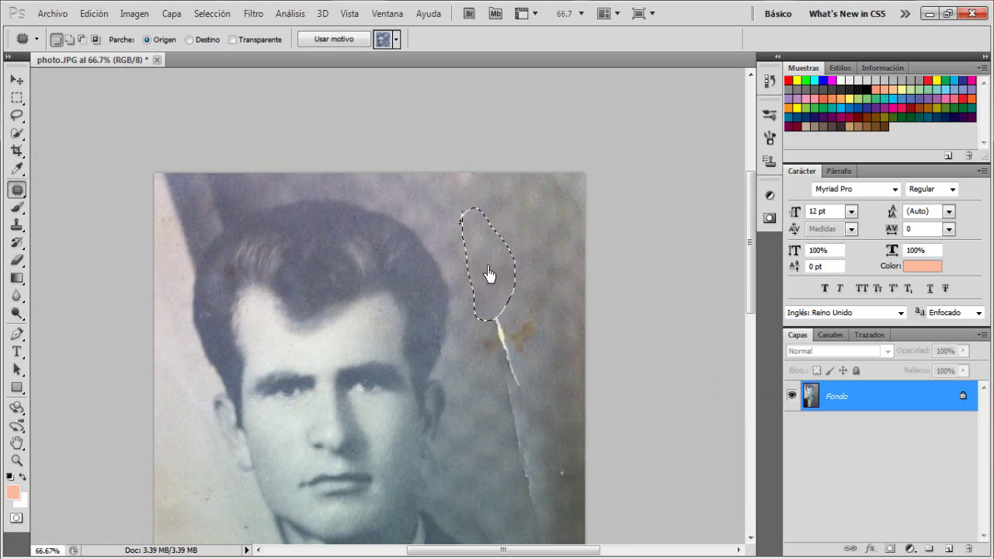
key("ctrl+d")
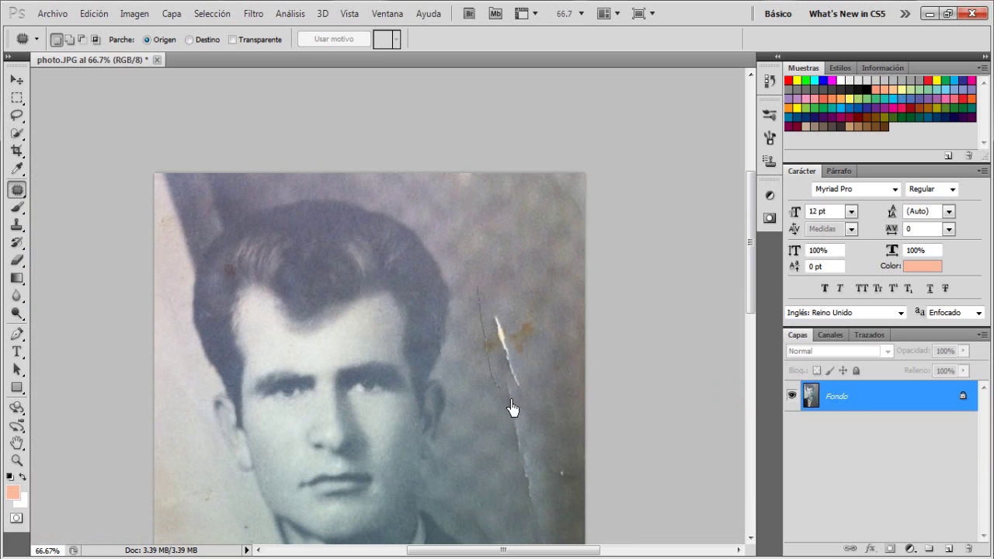
mouse_move(482, 300)
left_mouse_down()
mouse_move(475, 288)
mouse_move(501, 196)
left_mouse_up()
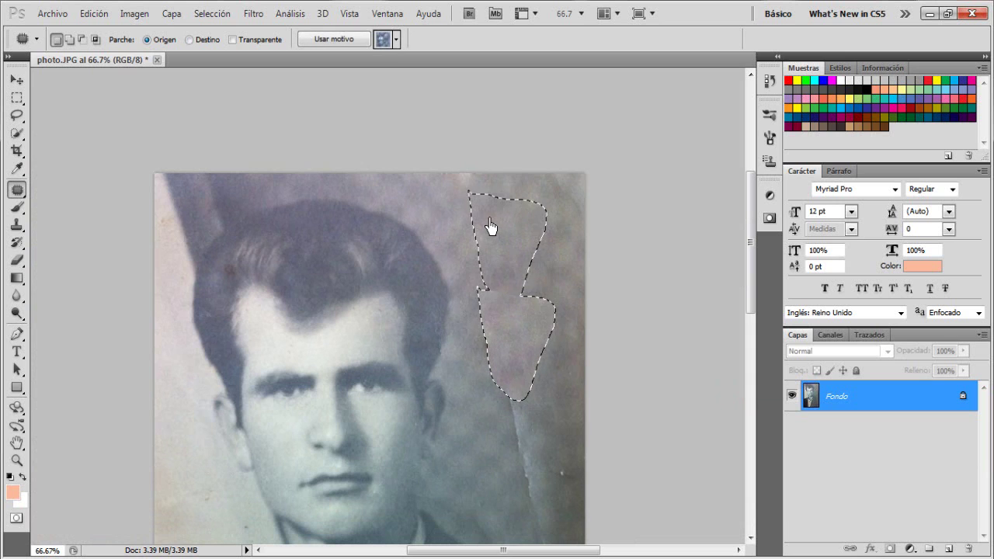
key("ctrl+d")
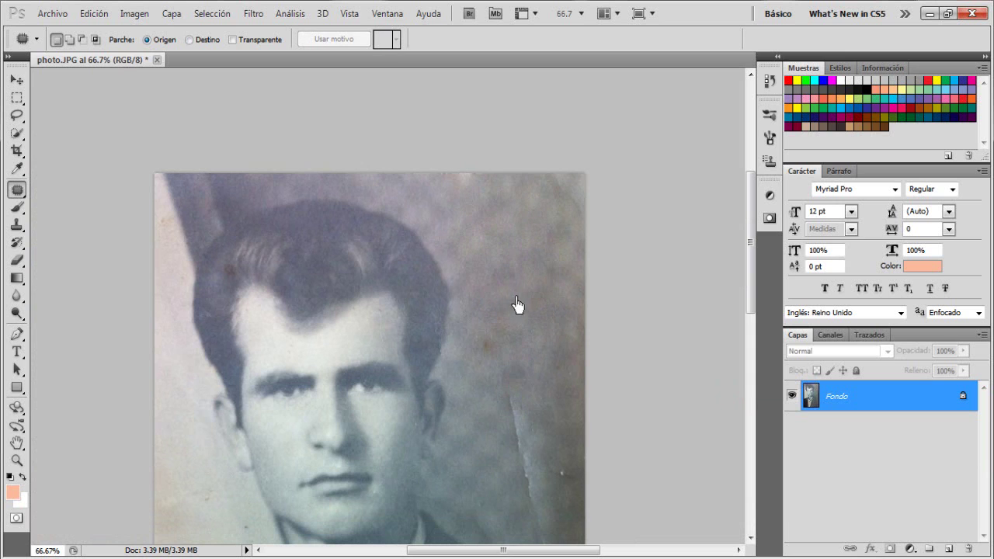
left_click_drag(518, 318, 500, 300)
left_click_drag(515, 348, 515, 227)
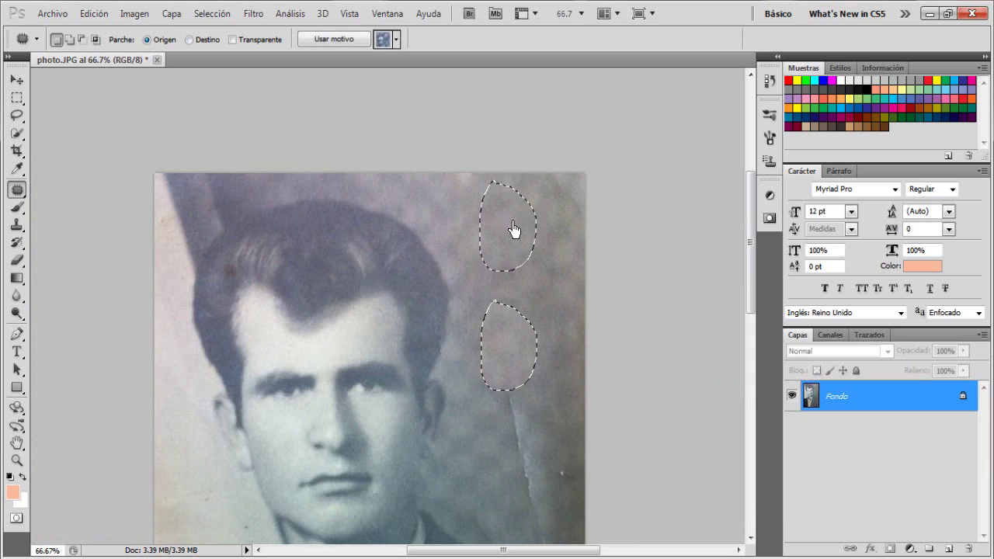
key("ctrl+d")
left_click_drag(525, 331, 525, 199)
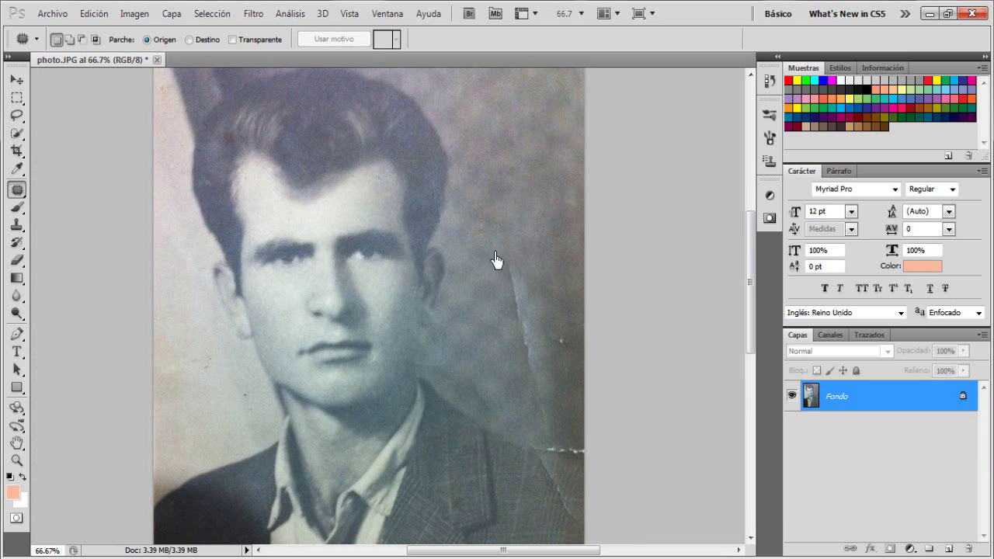
mouse_move(531, 267)
left_mouse_down()
mouse_move(513, 249)
mouse_move(550, 166)
left_mouse_up()
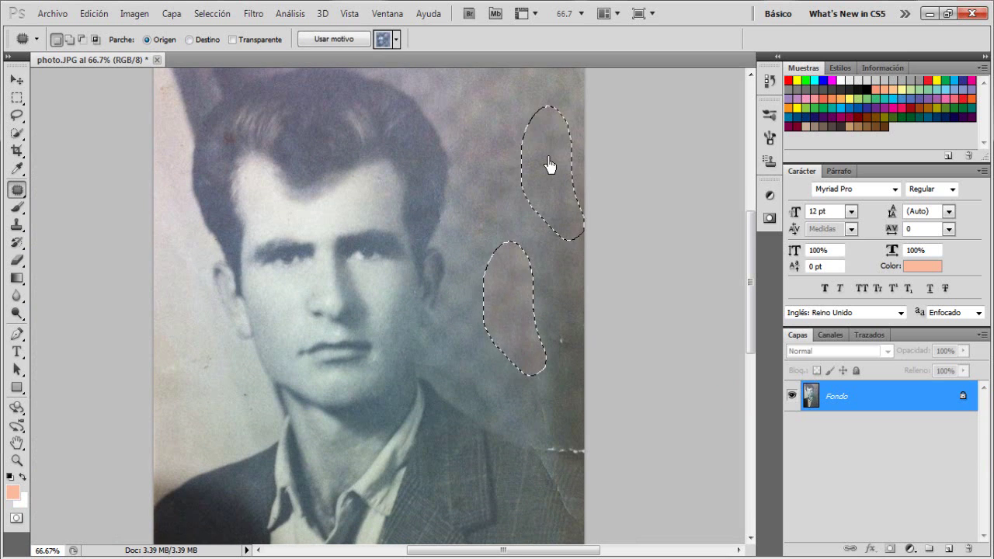
key("ctrl+d")
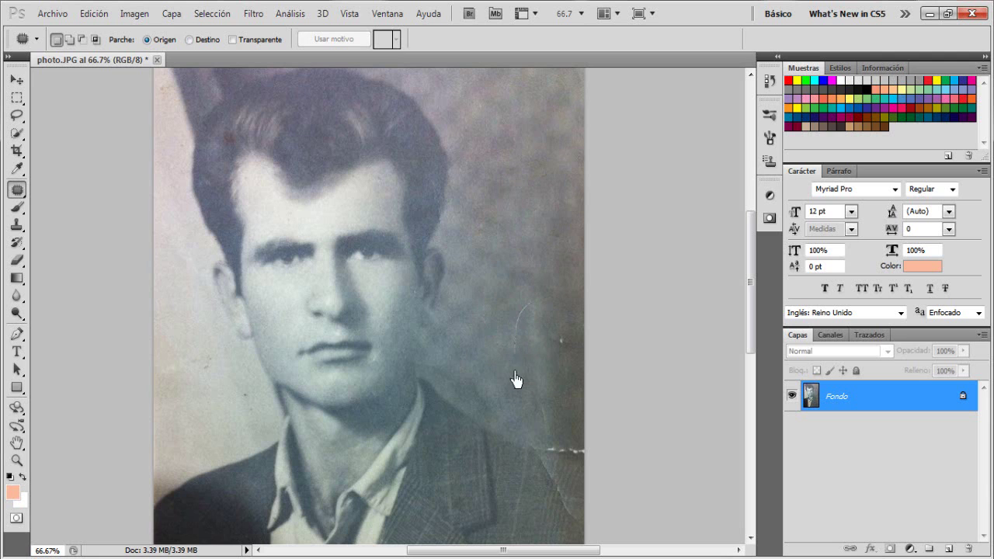
- Patch the brown background stain and a small flaw near the top edge
left_click_drag(509, 335, 512, 326)
mouse_move(543, 364)
left_mouse_down()
mouse_move(504, 158)
mouse_move(521, 284)
left_mouse_up()
key("ctrl+d")
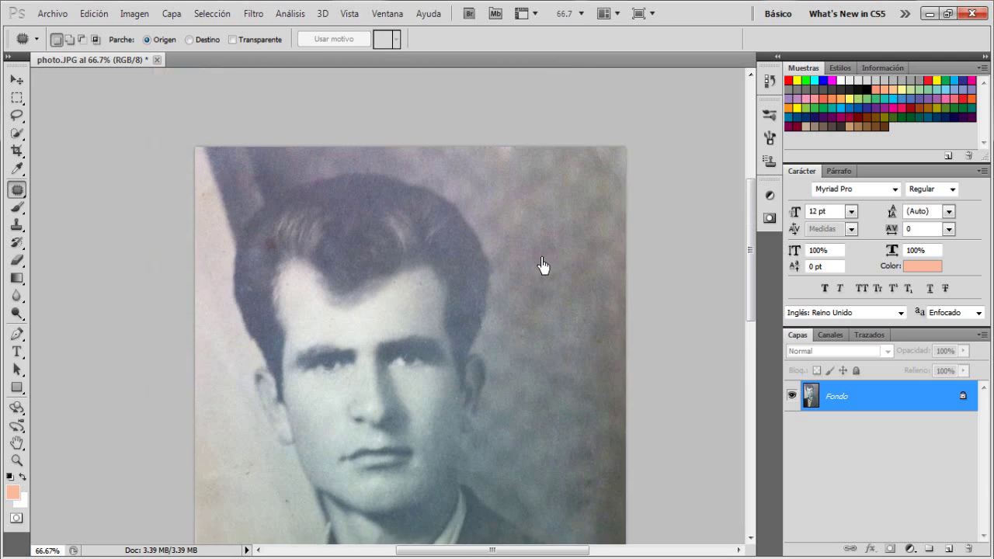
left_click_drag(501, 172, 466, 191)
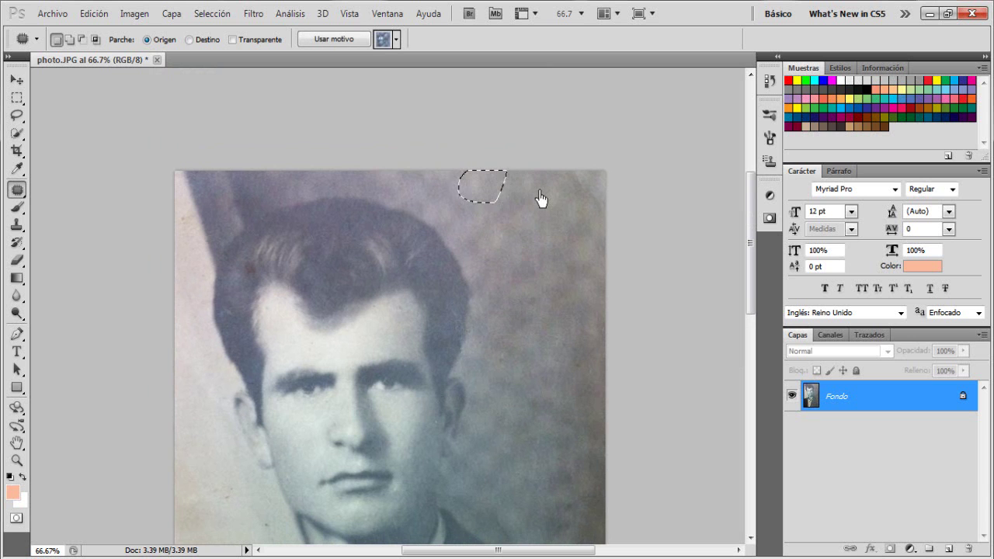
scroll(536, 115, "down", 3)
scroll(572, 306, "down", 1)
key("ctrl+d")
- At 200% zoom, patch the white tear on the jacket shoulder with clean fabric
key("ctrl+plus")
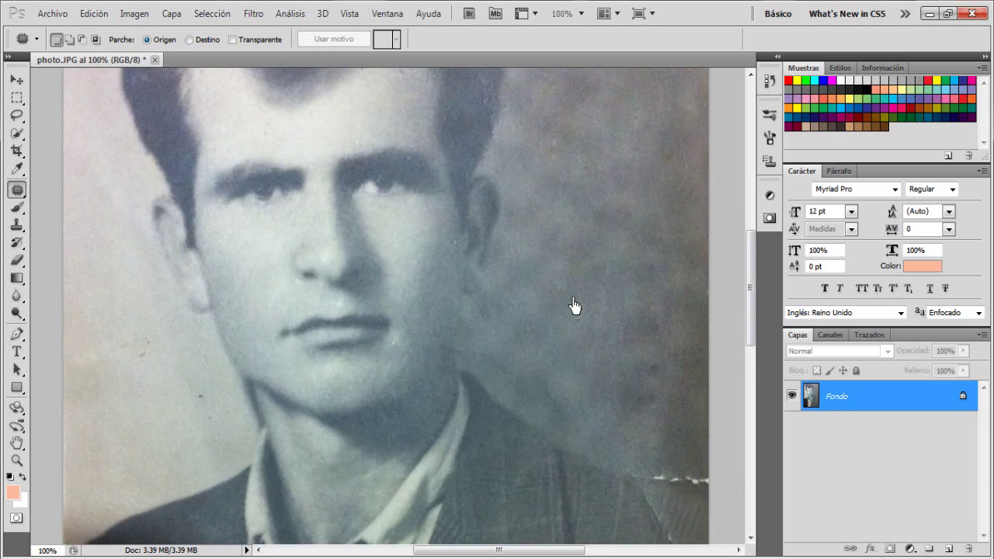
left_click_drag(574, 305, 427, 122)
key("ctrl+plus")
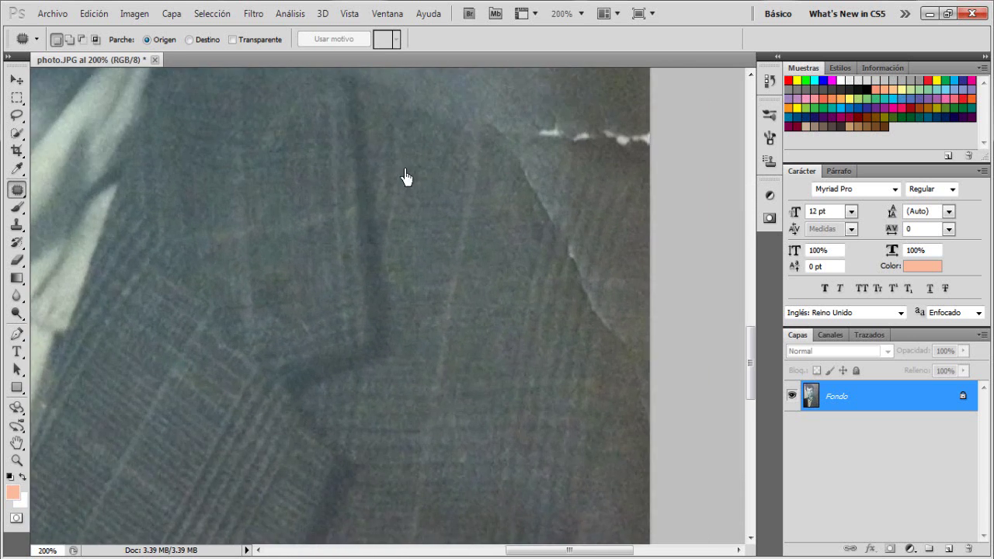
left_click_drag(406, 177, 367, 238)
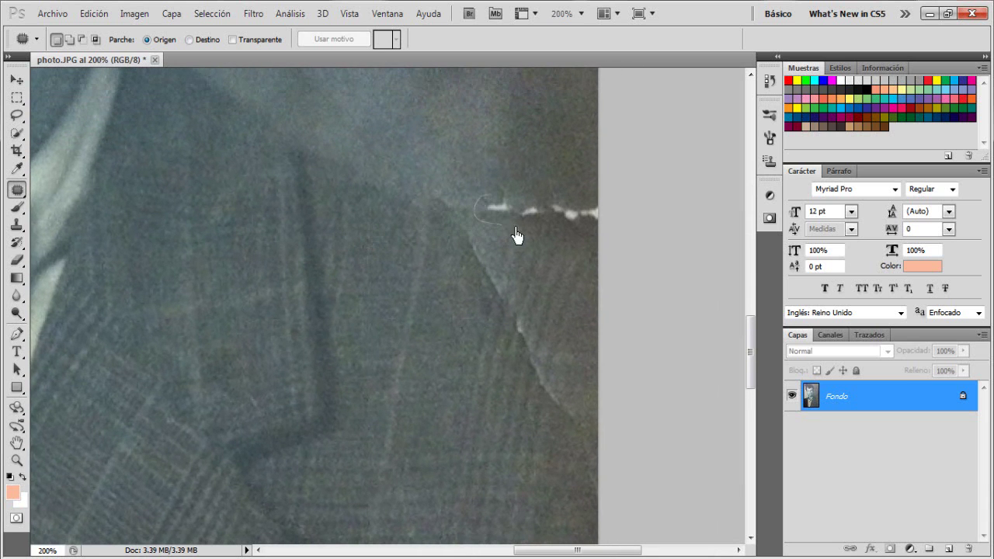
left_click_drag(512, 192, 400, 202)
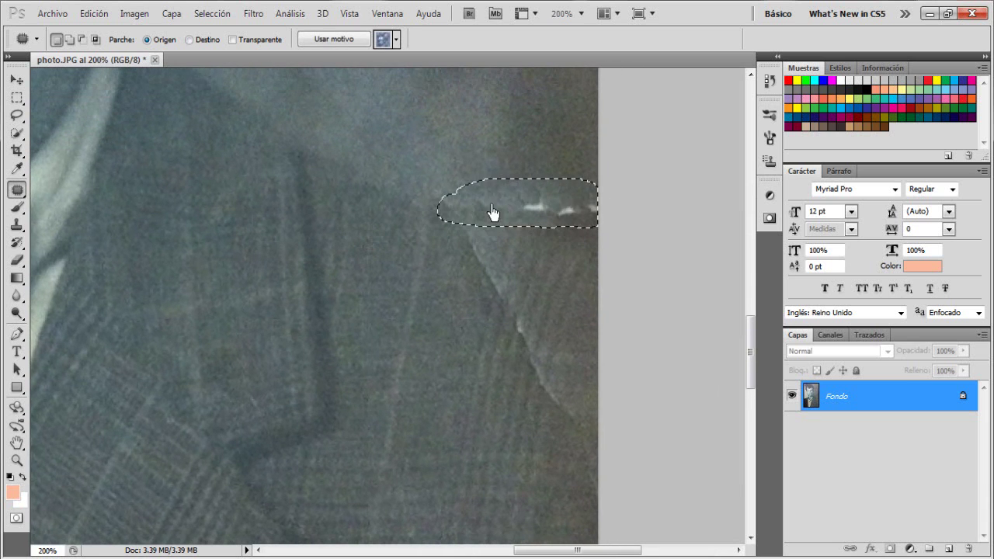
key("ctrl+d")
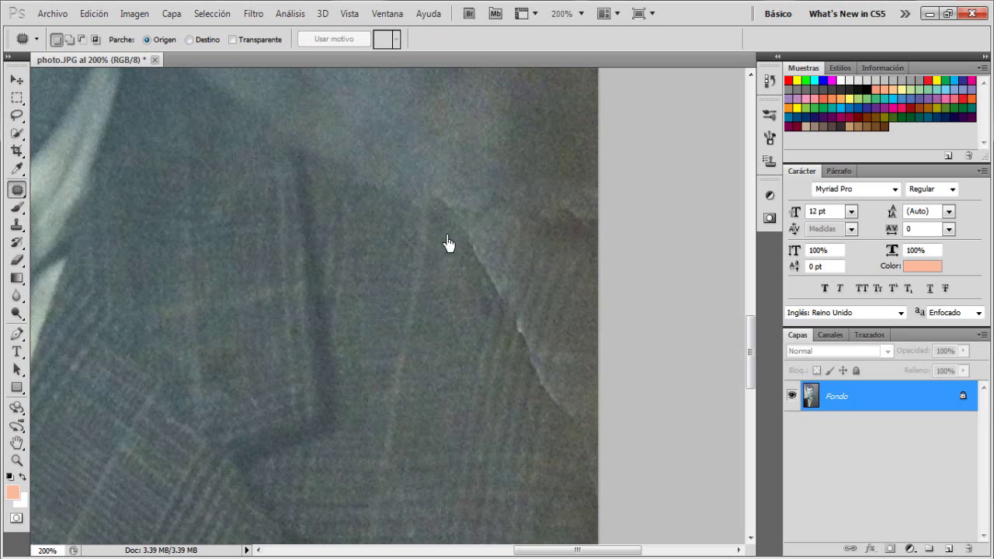
- Patch the jacket scratch and the tear at the jacket's edge with clean fabric
key("ctrl+minus")
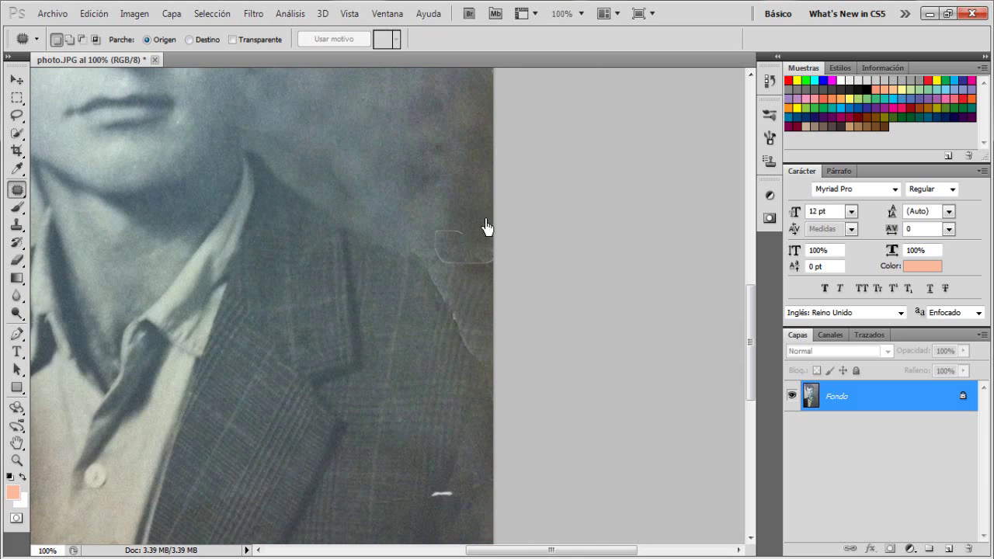
mouse_move(486, 227)
left_mouse_down()
mouse_move(466, 250)
mouse_move(466, 215)
left_mouse_up()
key("ctrl+d")
left_click_drag(425, 262, 454, 303)
key("ctrl+d")
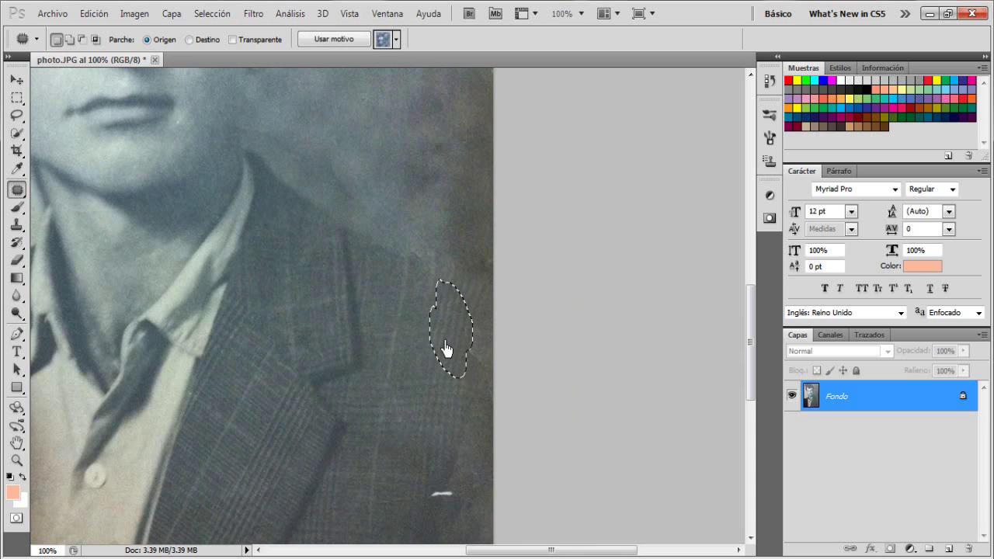
key("ctrl+d")
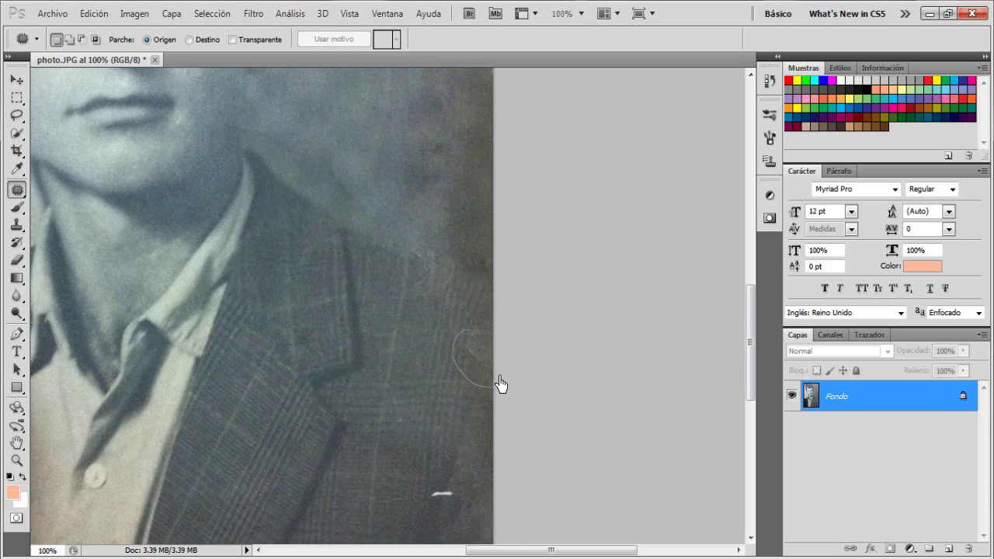
- Patch the remaining jacket scratches with nearby jacket texture
mouse_move(462, 348)
left_mouse_down()
mouse_move(483, 339)
mouse_move(474, 405)
mouse_move(472, 224)
left_mouse_up()
key("ctrl+d")
key("ctrl+minus")
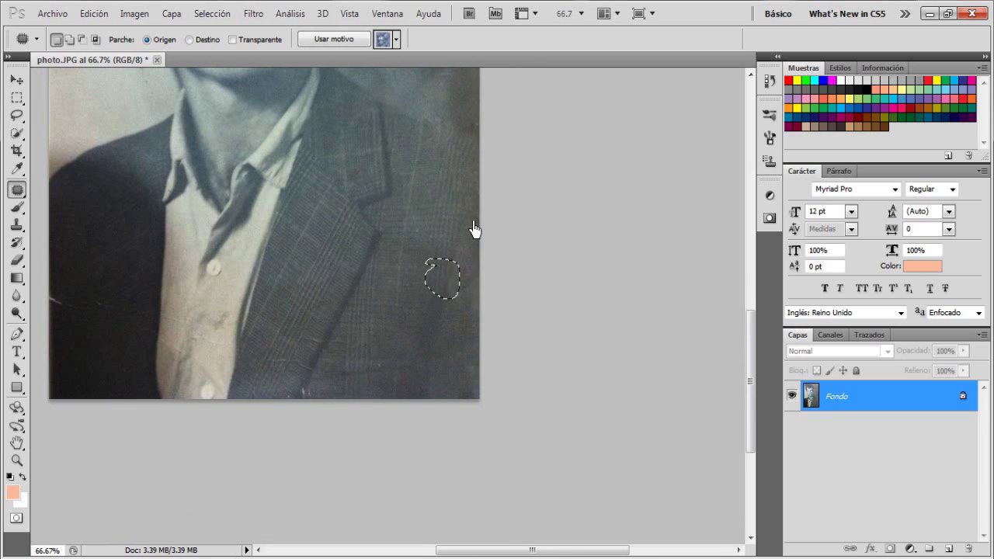
key("ctrl+d")
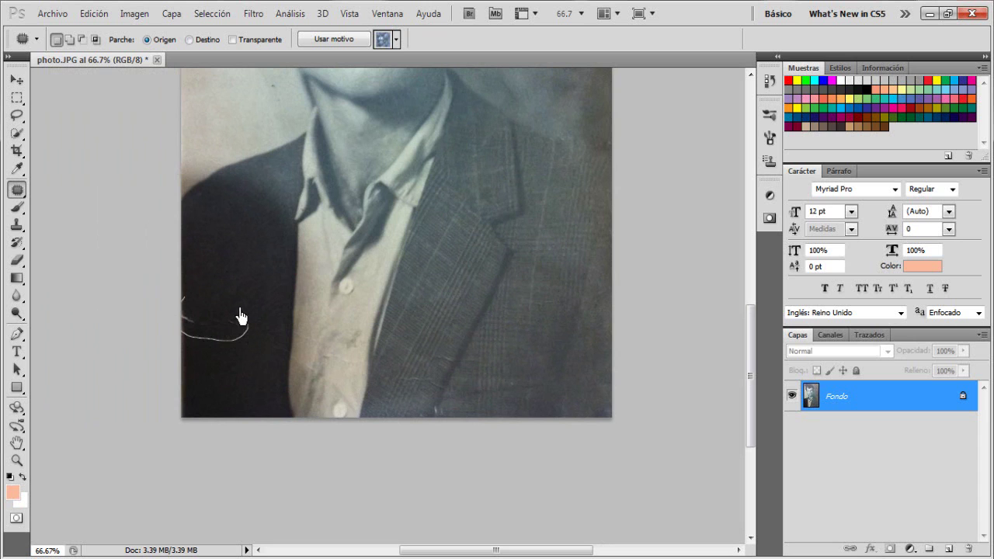
mouse_move(179, 304)
left_mouse_down()
mouse_move(191, 313)
mouse_move(202, 368)
left_mouse_up()
key("ctrl+d")
scroll(479, 381, "up", 5)
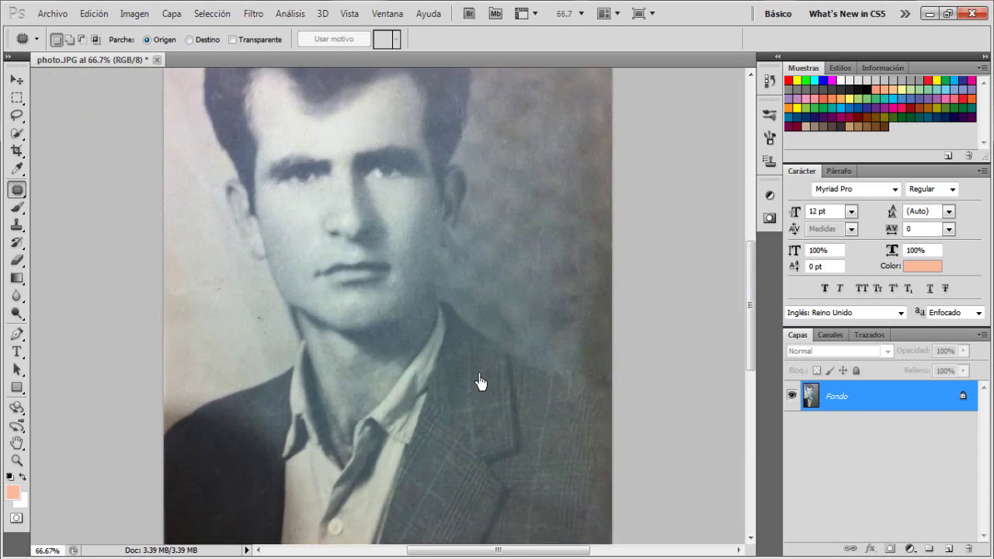
key("ctrl+plus")
key("ctrl+plus")
- Patch the dark stains on the shirt front with clean fabric from above
scroll(479, 381, "down", 5)
left_click_drag(415, 349, 426, 116)
scroll(425, 117, "down", 5)
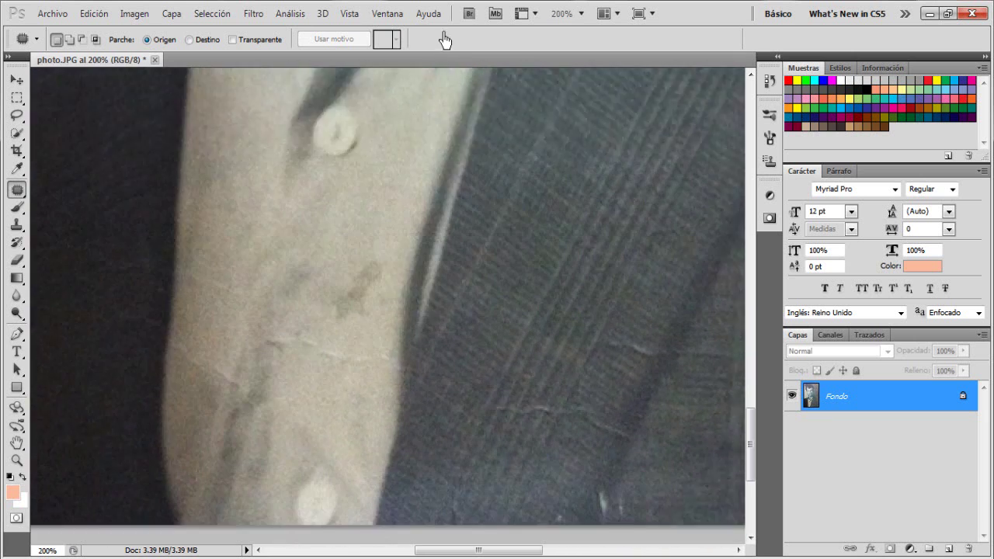
scroll(370, 170, "up", 5)
mouse_move(377, 167)
left_mouse_down()
mouse_move(410, 189)
mouse_move(368, 204)
mouse_move(357, 118)
left_mouse_up()
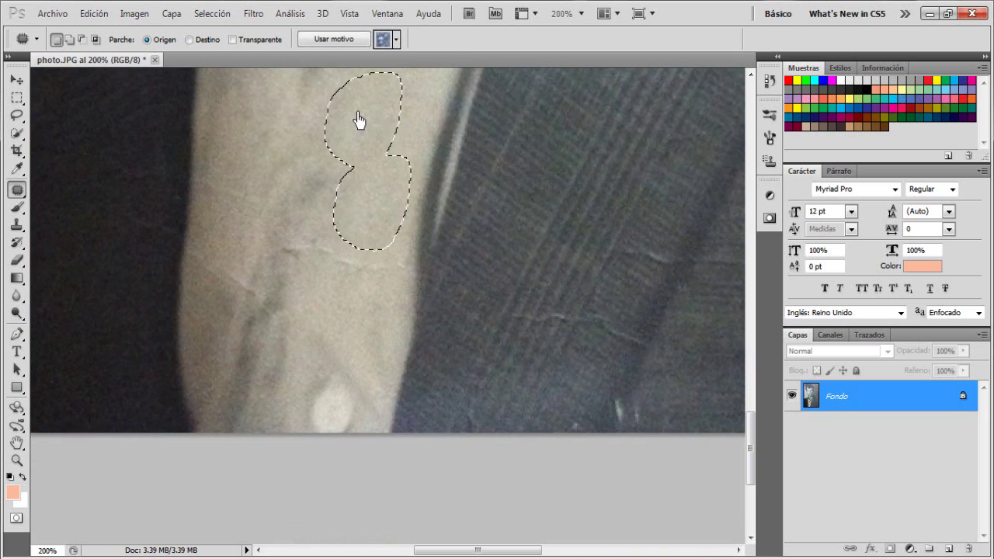
key("ctrl+d")
mouse_move(306, 230)
left_mouse_down()
mouse_move(371, 294)
mouse_move(302, 244)
left_mouse_up()
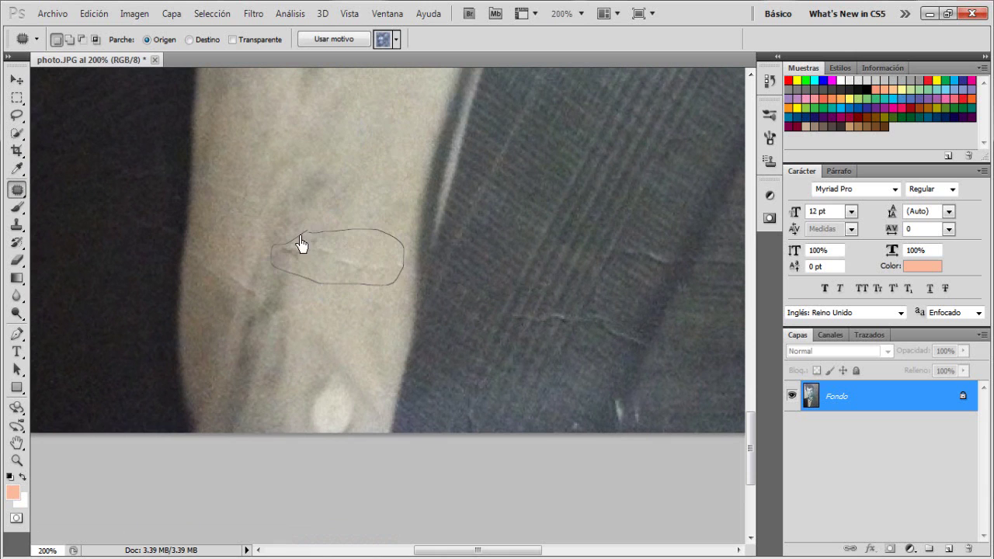
mouse_move(341, 285)
left_mouse_down()
mouse_move(233, 238)
mouse_move(188, 259)
mouse_move(239, 258)
left_mouse_up()
key("ctrl+d")
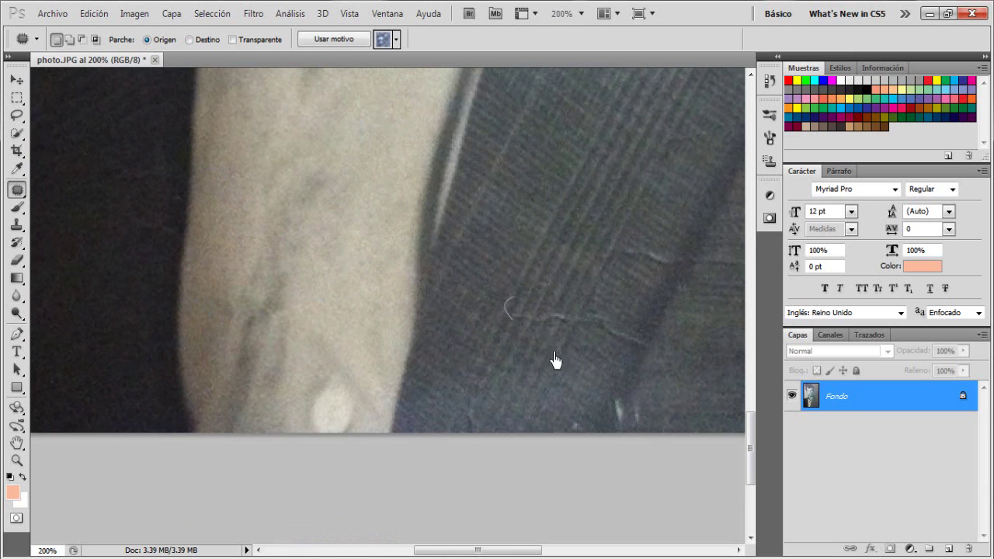
- Patch the jacket scratches and the white marks near the jacket's bottom
left_click_drag(552, 362, 544, 348)
mouse_move(623, 250)
left_mouse_down()
mouse_move(665, 232)
mouse_move(614, 249)
mouse_move(609, 277)
left_mouse_up()
scroll(617, 249, "right", 3)
left_click(539, 337)
left_click_drag(508, 379, 536, 417)
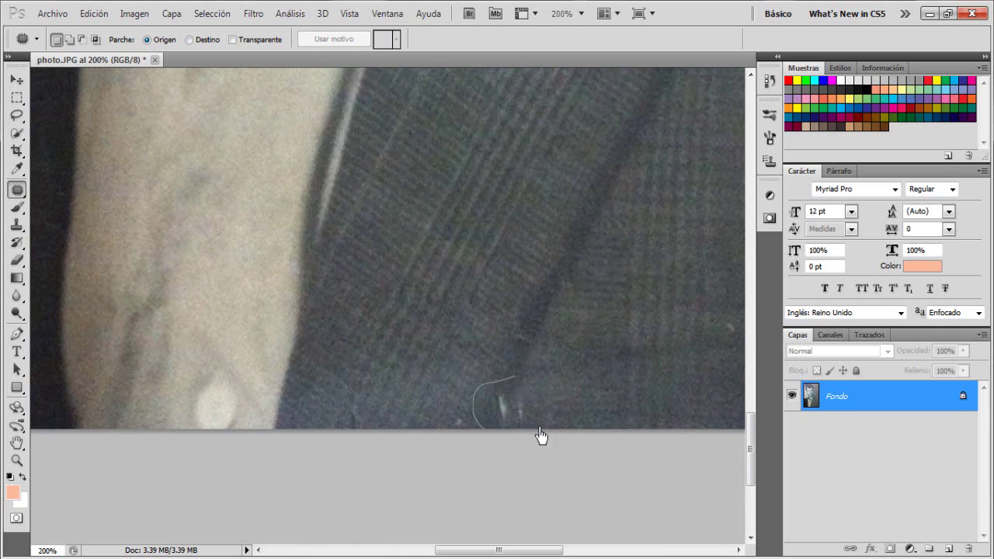
key("ctrl+d")
- Patch the light spots in the hair, then zoom out to the whole portrait
key("ctrl+minus")
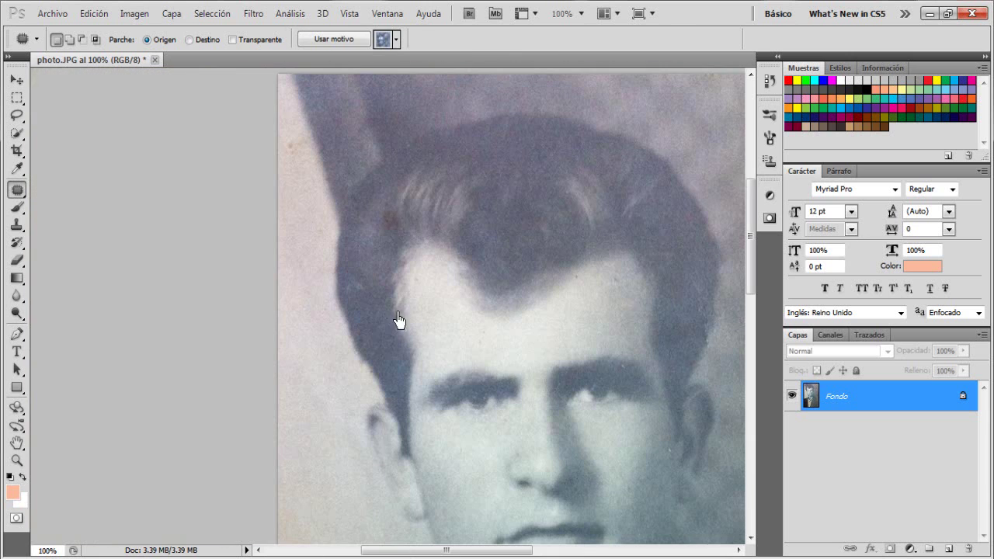
left_click_drag(412, 212, 395, 230)
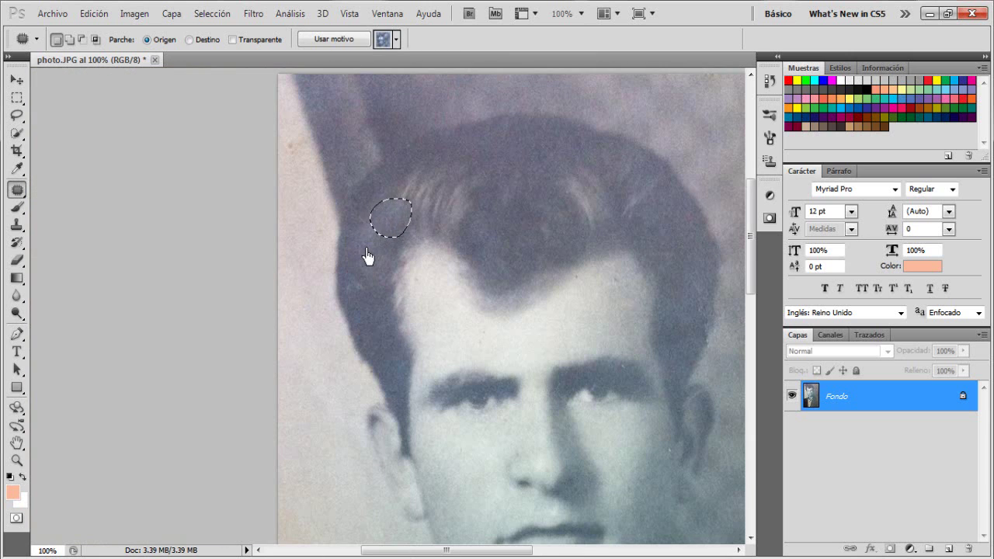
mouse_move(290, 126)
left_mouse_down()
mouse_move(302, 180)
mouse_move(287, 133)
left_mouse_up()
key("ctrl+minus")
key("ctrl+minus")
scroll(264, 155, "down", 3)
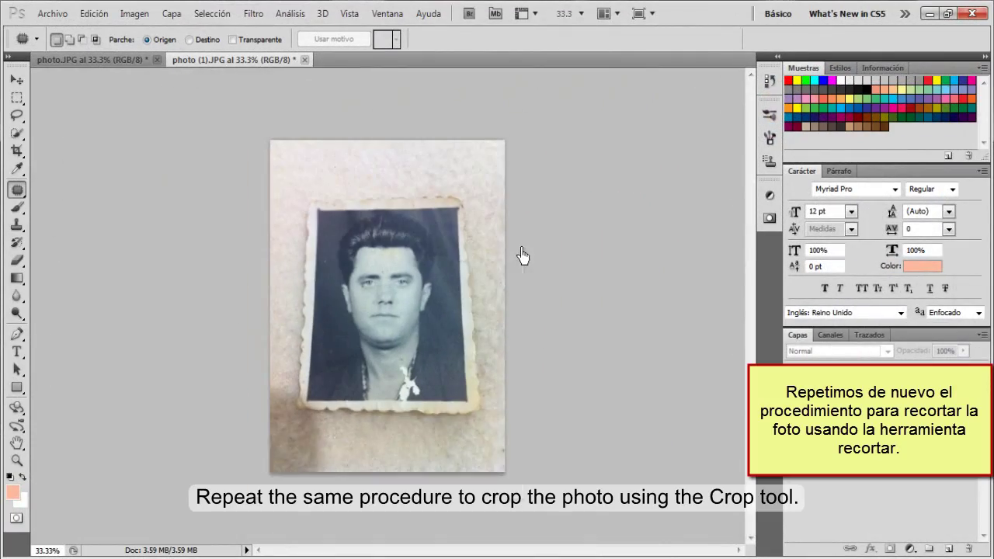
- Perspective-crop photo (1).JPG by fitting the crop corners to the print, then view at 100%
left_click(17, 150)
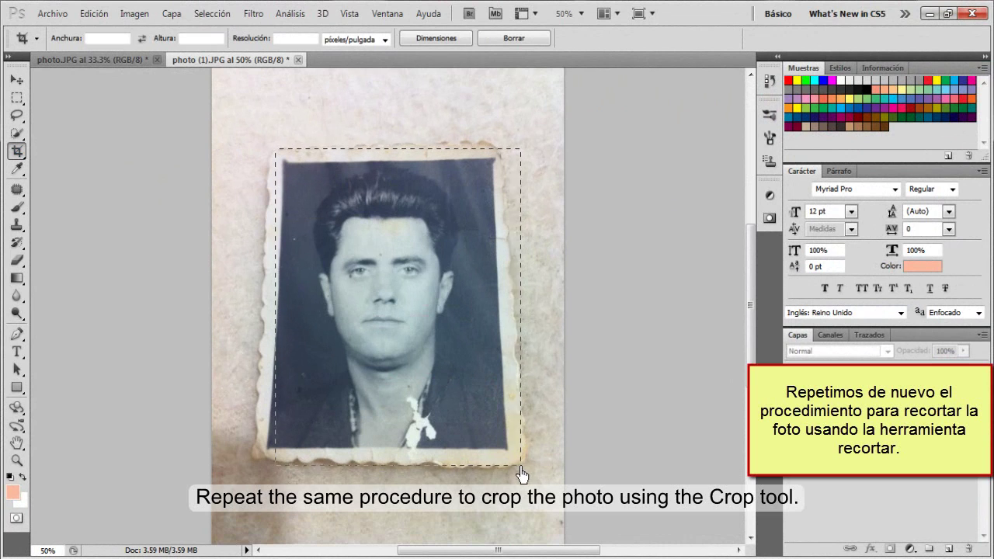
left_click_drag(489, 385, 520, 466)
left_click_drag(263, 463, 258, 458)
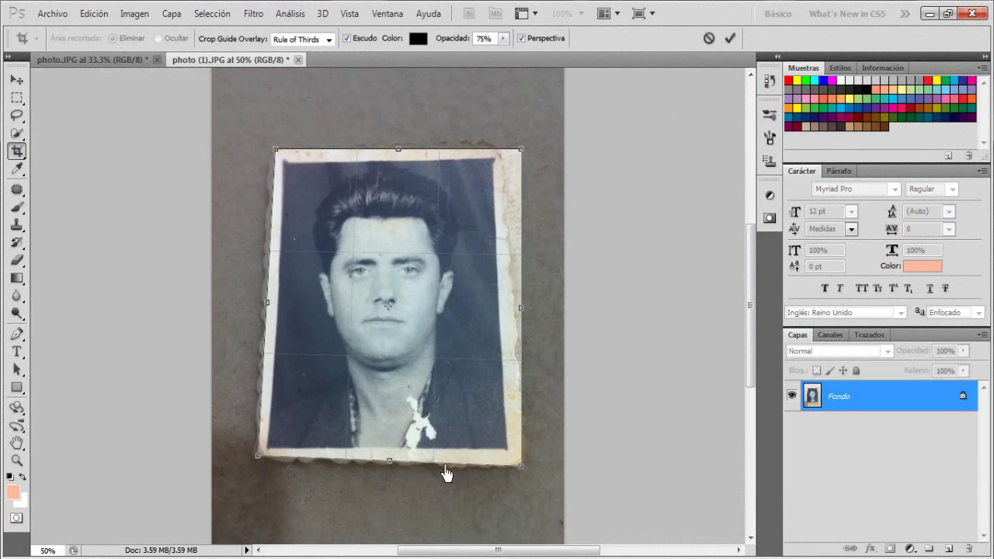
left_click_drag(518, 151, 501, 148)
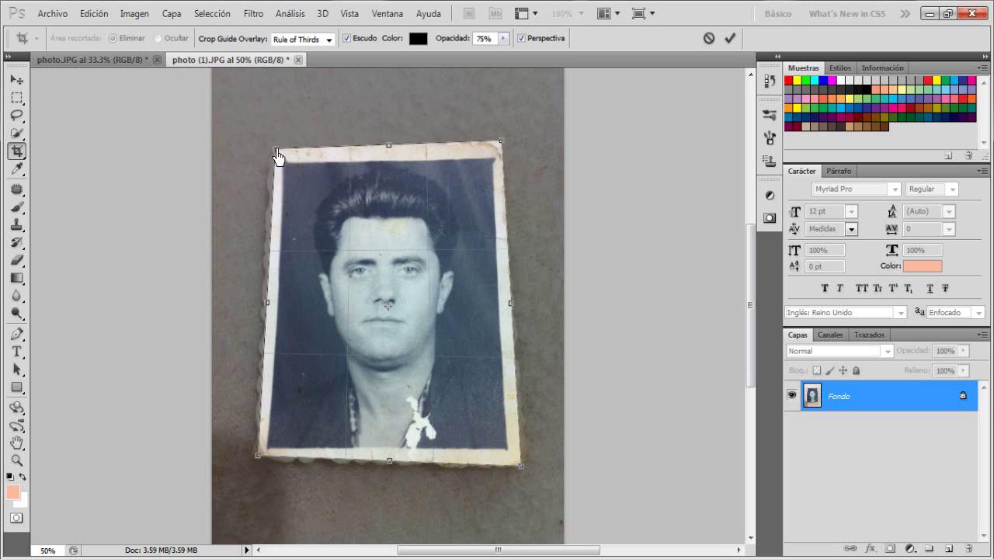
left_click_drag(277, 153, 271, 149)
left_click_drag(257, 466, 253, 470)
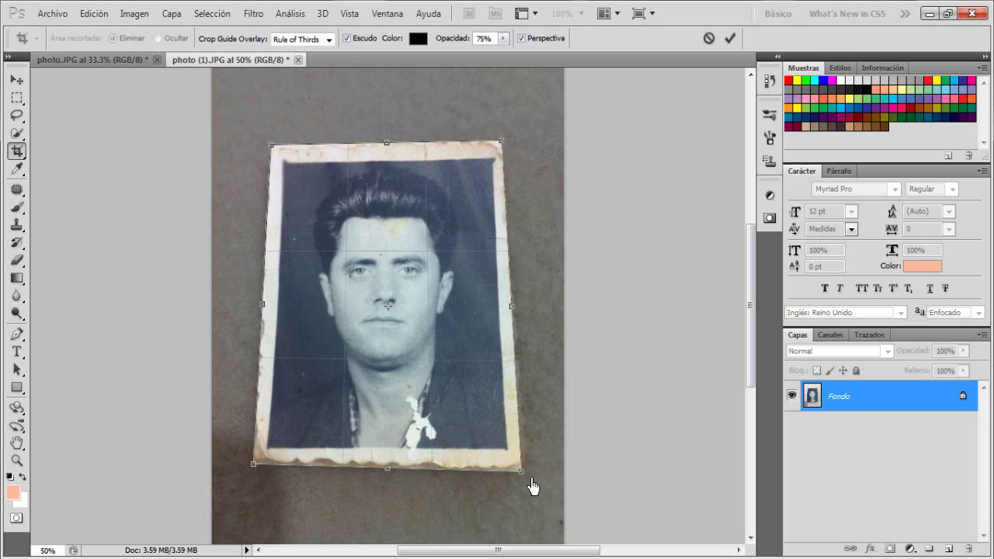
left_click_drag(524, 475, 529, 476)
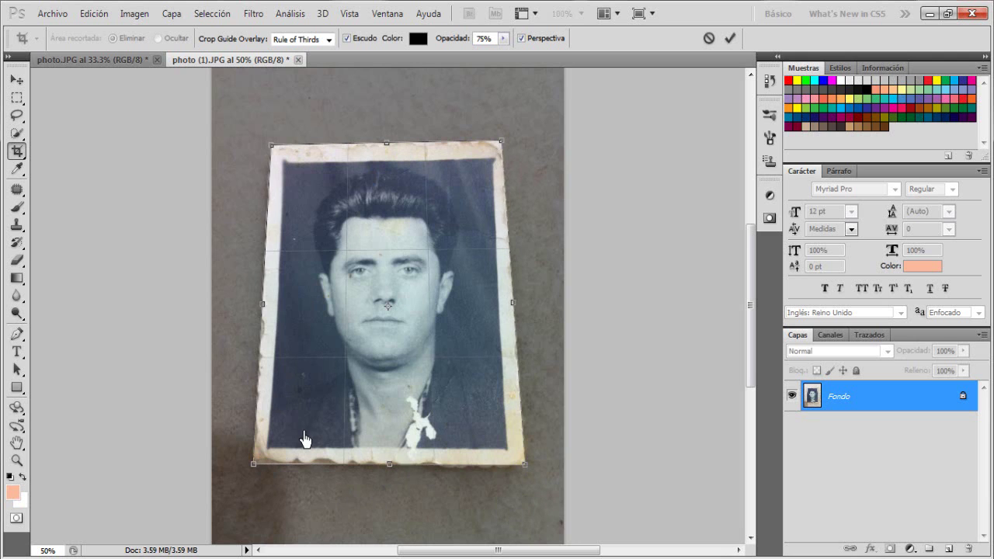
key("Return")
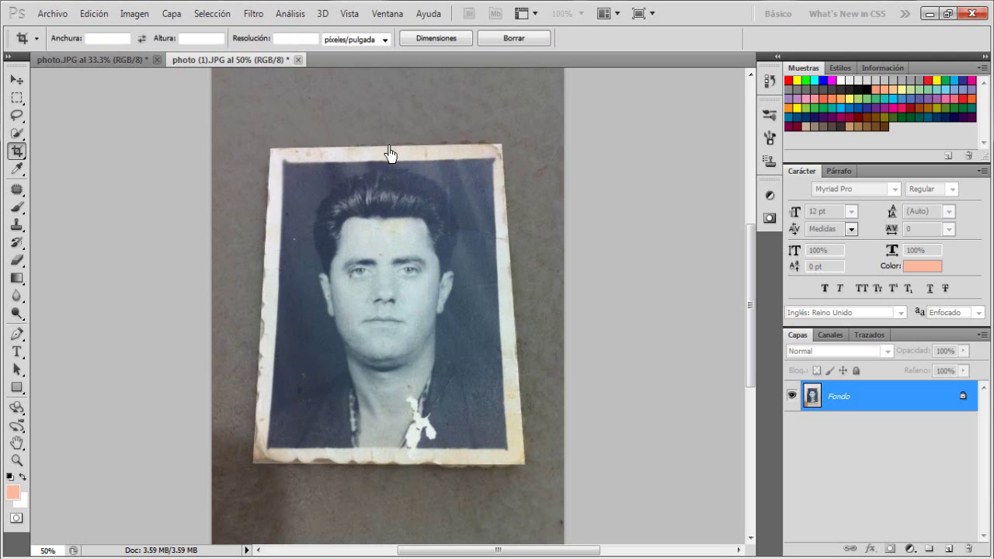
key("ctrl+alt+0")
- Set the Brush tool to 56% opacity and sample the light border colour
left_click(18, 207)
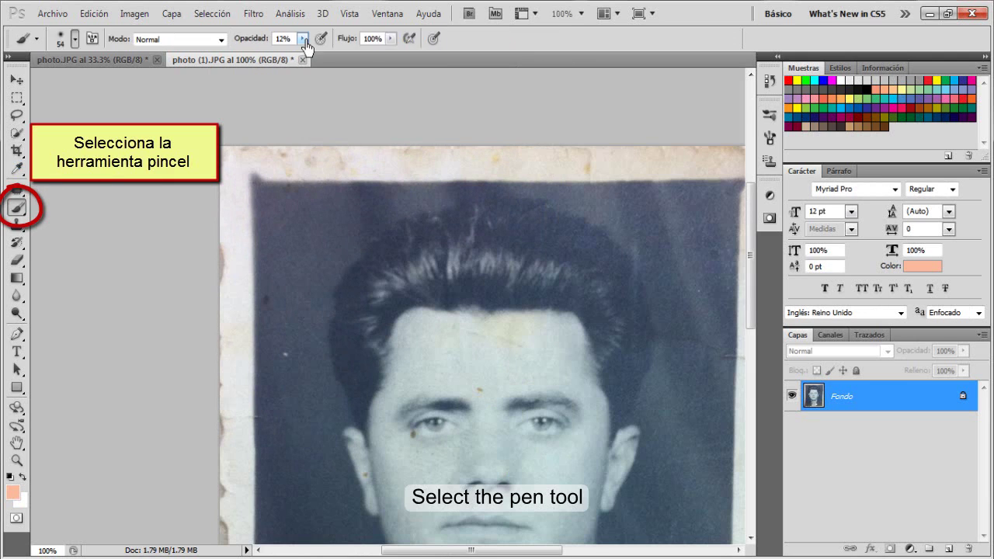
left_click(302, 38)
left_click_drag(302, 57, 308, 57)
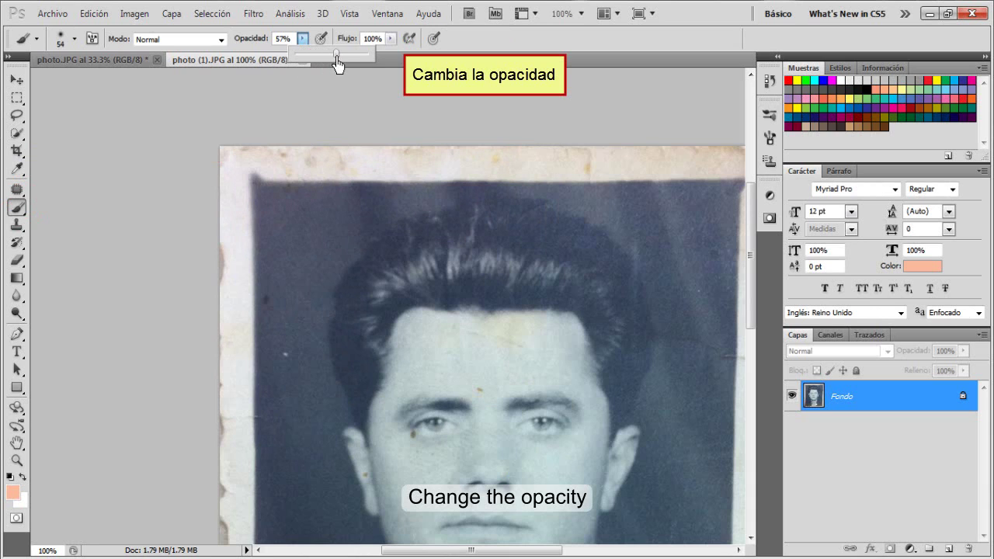
left_click(233, 214, "alt")
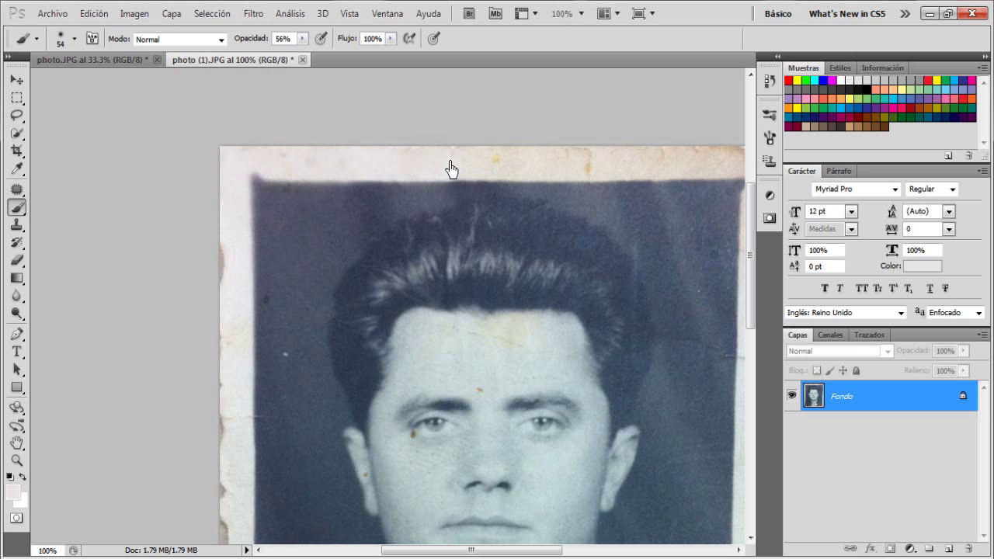
- Paint over the brown stains along the photo's bottom and side borders
left_click_drag(644, 154, 417, 184)
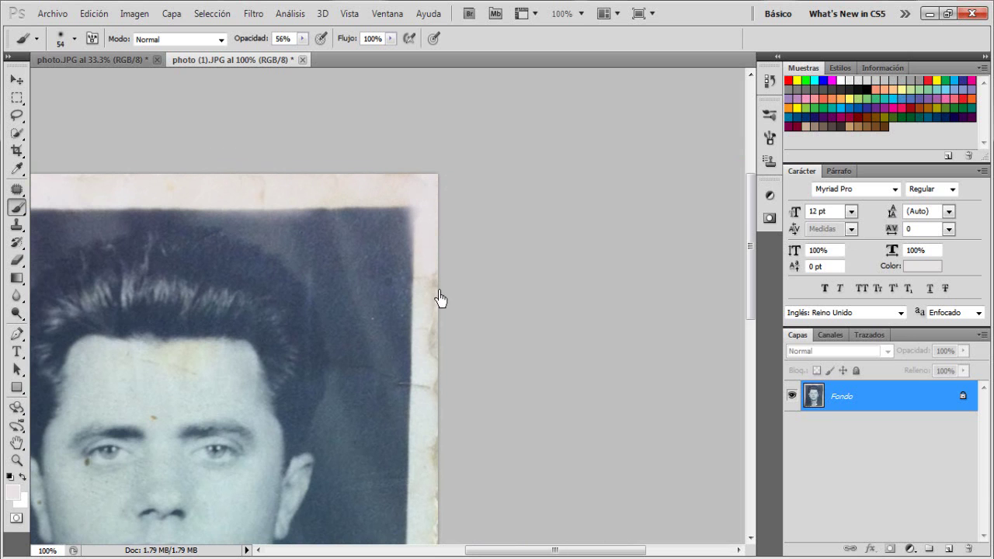
scroll(458, 268, "down", 3)
scroll(447, 362, "down", 7)
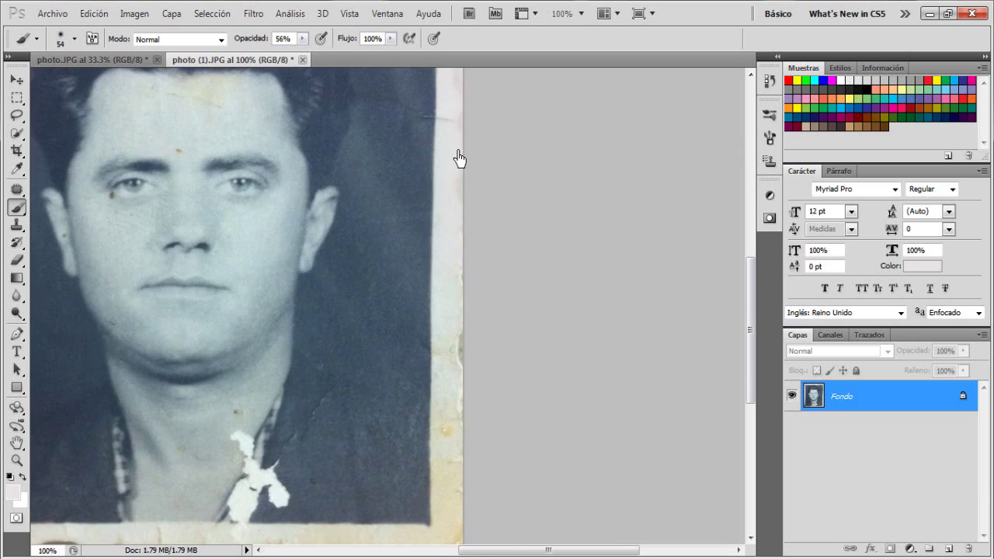
scroll(455, 333, "down", 1)
scroll(492, 340, "left", 2)
mouse_move(487, 280)
left_mouse_down()
mouse_move(441, 373)
mouse_move(375, 393)
mouse_move(137, 380)
mouse_move(344, 349)
mouse_move(248, 360)
mouse_move(172, 351)
mouse_move(160, 182)
left_mouse_up()
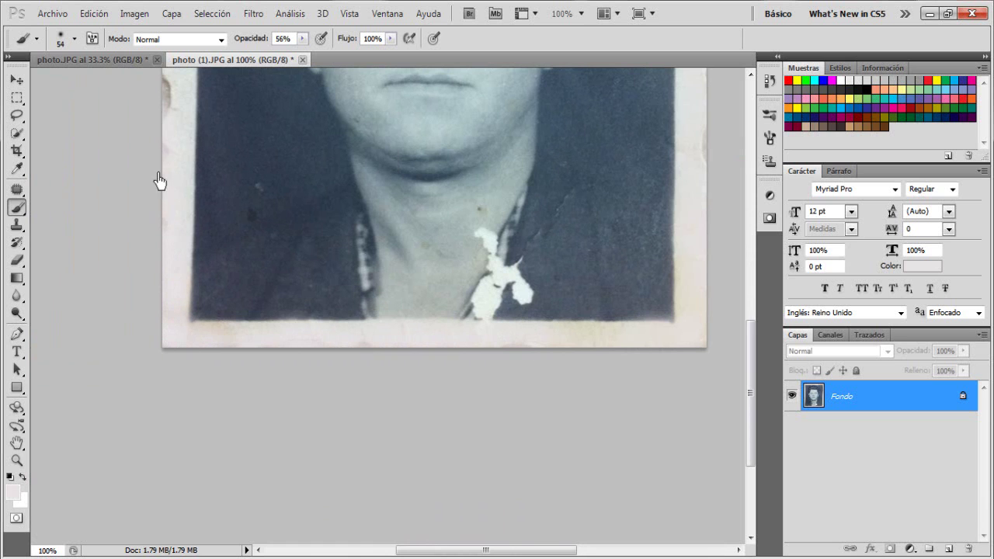
scroll(173, 220, "up", 5)
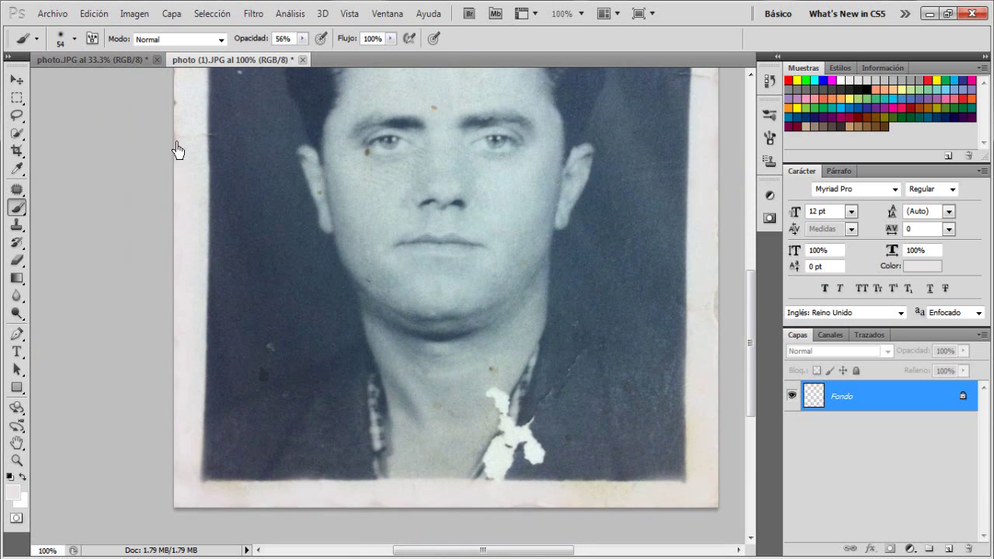
left_click_drag(177, 111, 190, 348)
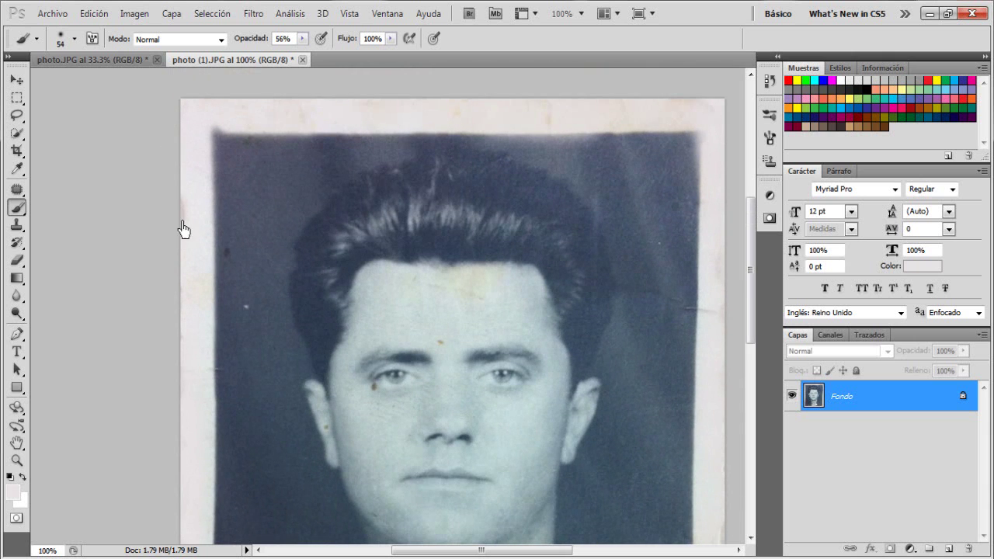
key("ctrl+minus")
key("ctrl+minus")
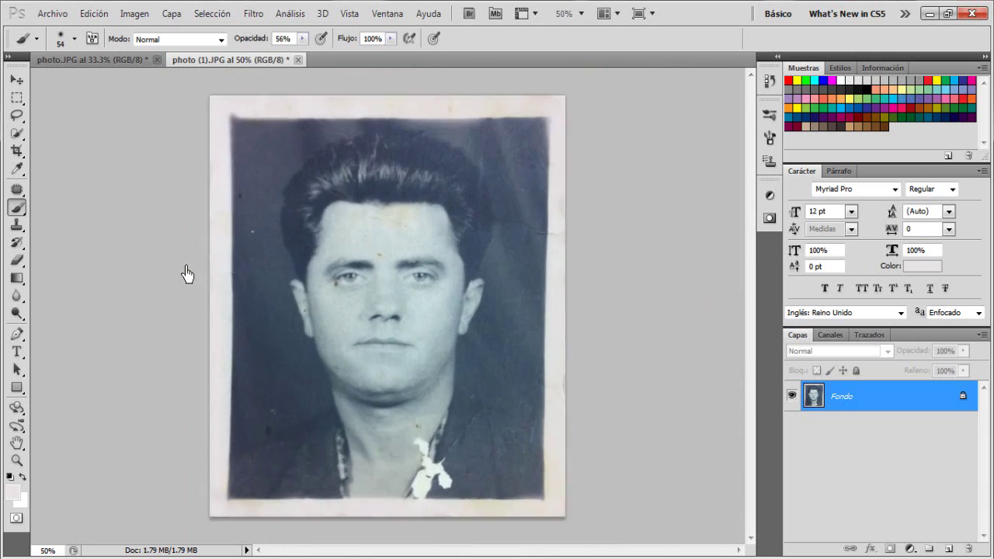
- With the Clone Stamp, remove the brown specks on the forehead, below the left eye and on the ear
key("ctrl+plus")
key("ctrl+plus")
scroll(186, 274, "up", 3)
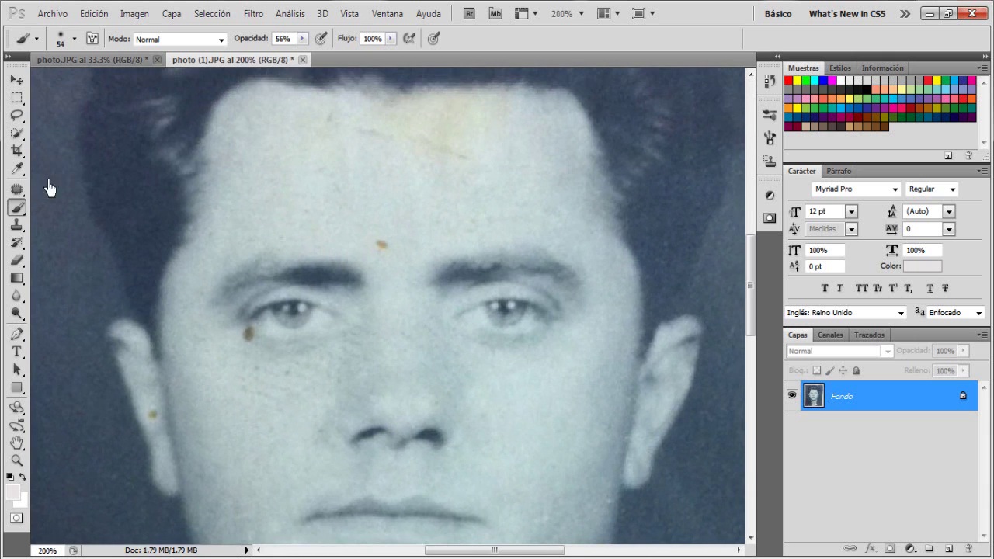
left_click(19, 226)
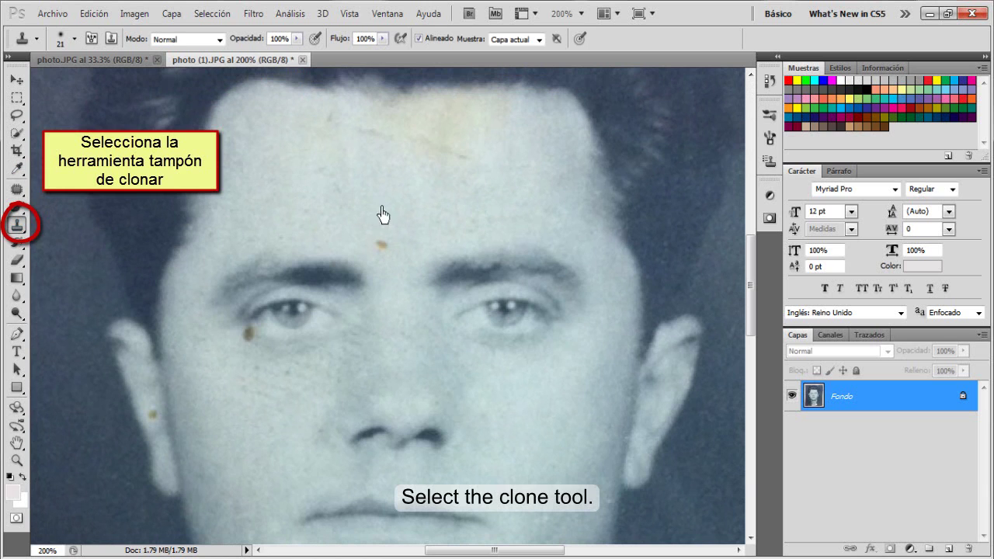
left_click(382, 245)
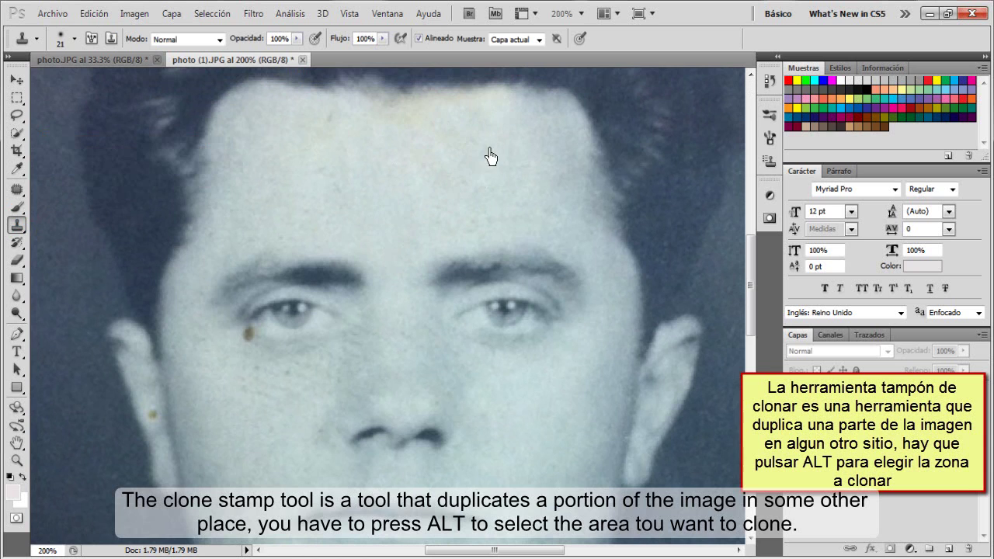
scroll(461, 133, "down", 2)
scroll(284, 283, "down", 2)
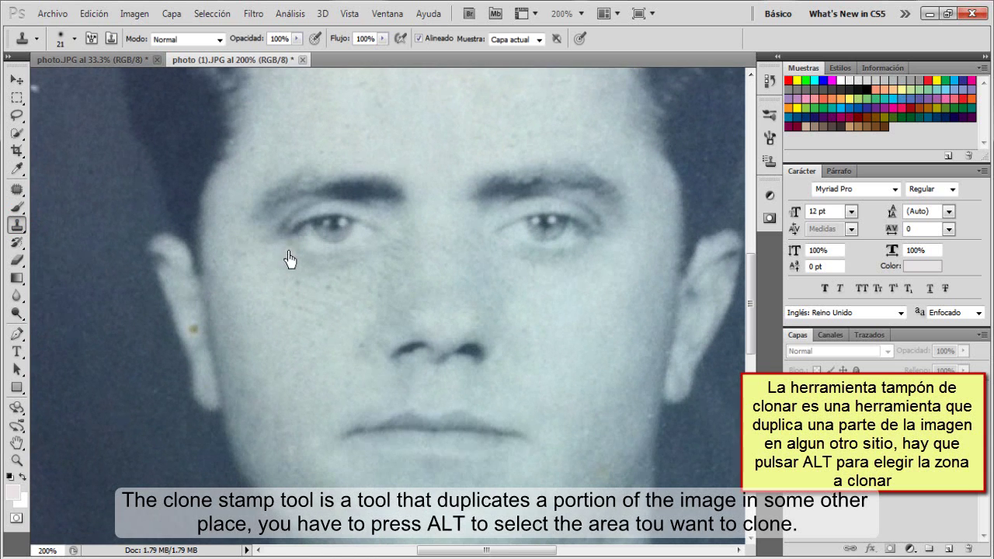
left_click(289, 248)
left_click(193, 328)
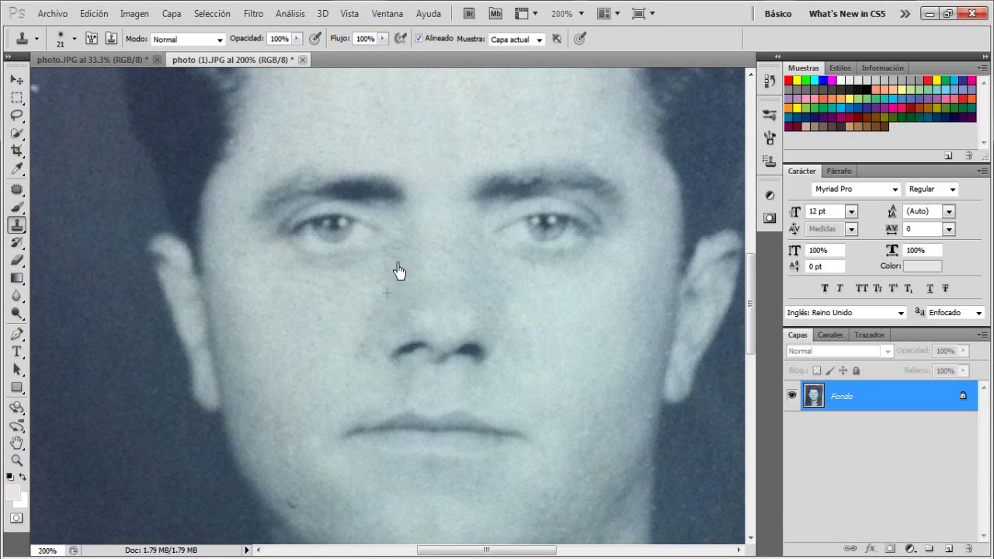
- Pan the close-up down to the white stain beside the man's collar
scroll(512, 304, "down", 2)
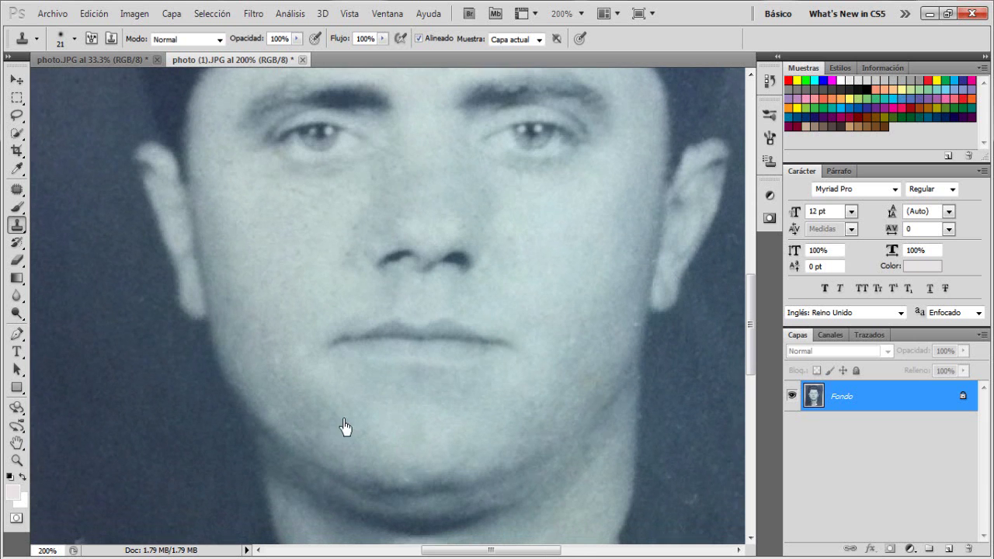
scroll(310, 451, "right", 3)
scroll(280, 466, "up", 1)
scroll(310, 358, "up", 3)
scroll(373, 248, "up", 1)
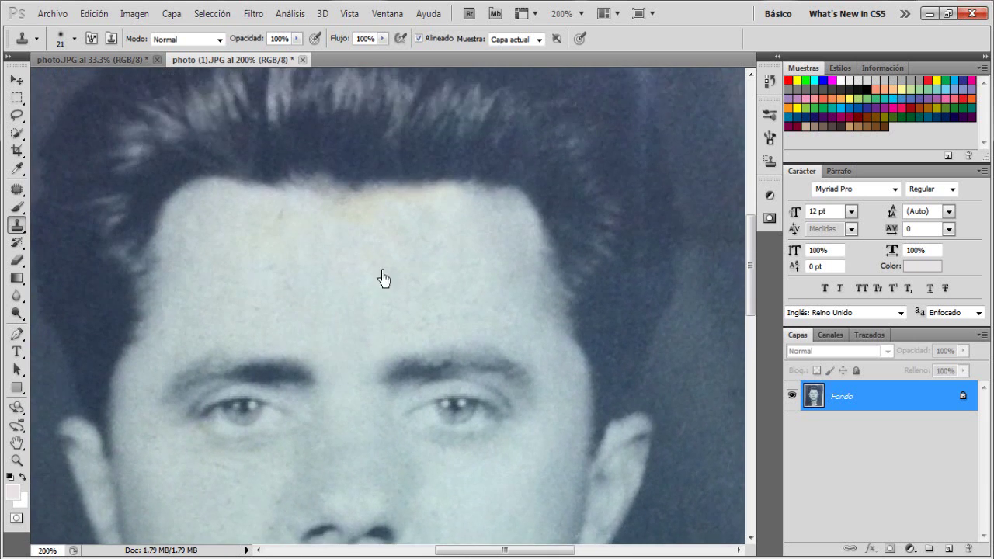
scroll(392, 281, "down", 5)
scroll(403, 285, "left", 2)
scroll(410, 373, "down", 4)
scroll(409, 412, "down", 3)
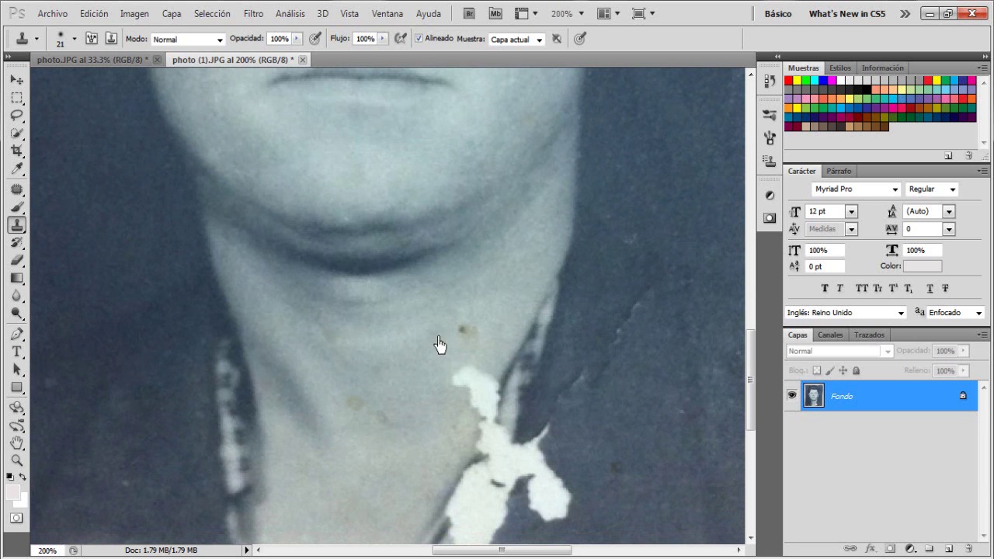
scroll(396, 326, "down", 3)
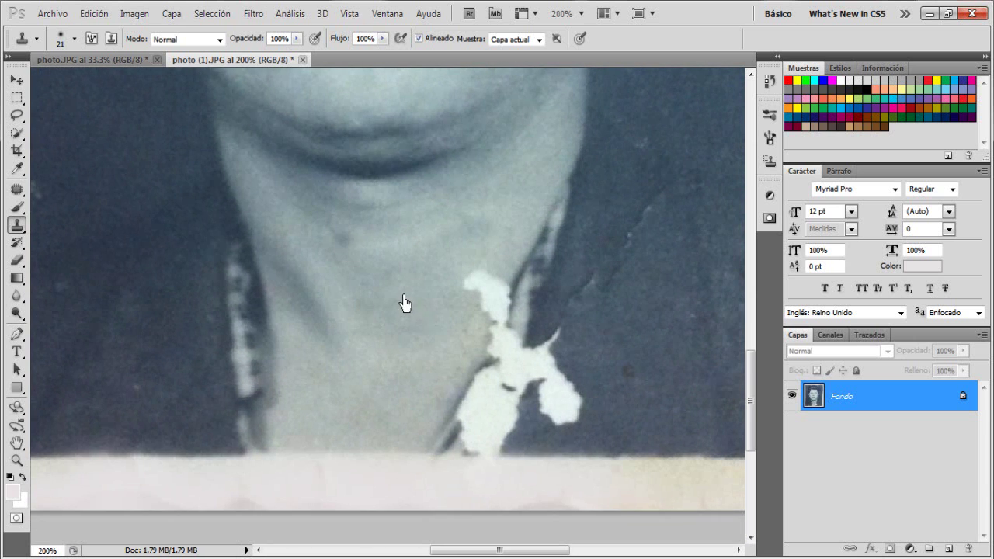
left_click_drag(426, 301, 321, 296)
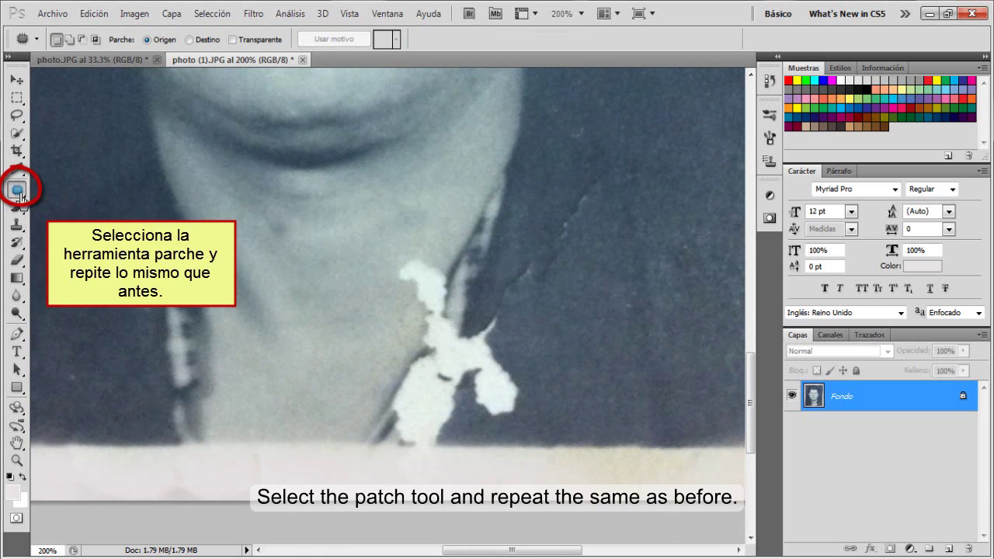
- With the Patch Tool, cover the tear in the dark background with clean background
right_click(18, 189)
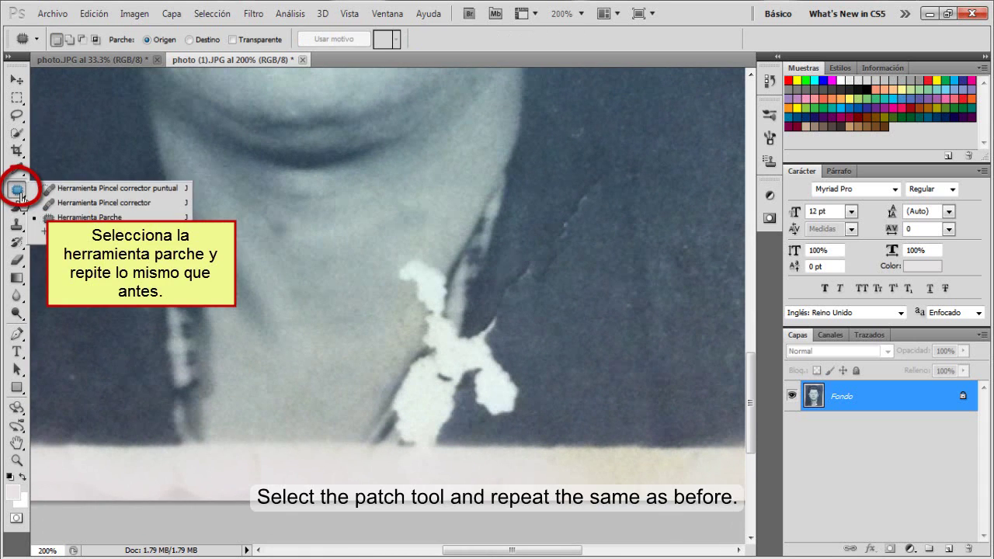
left_click(168, 217)
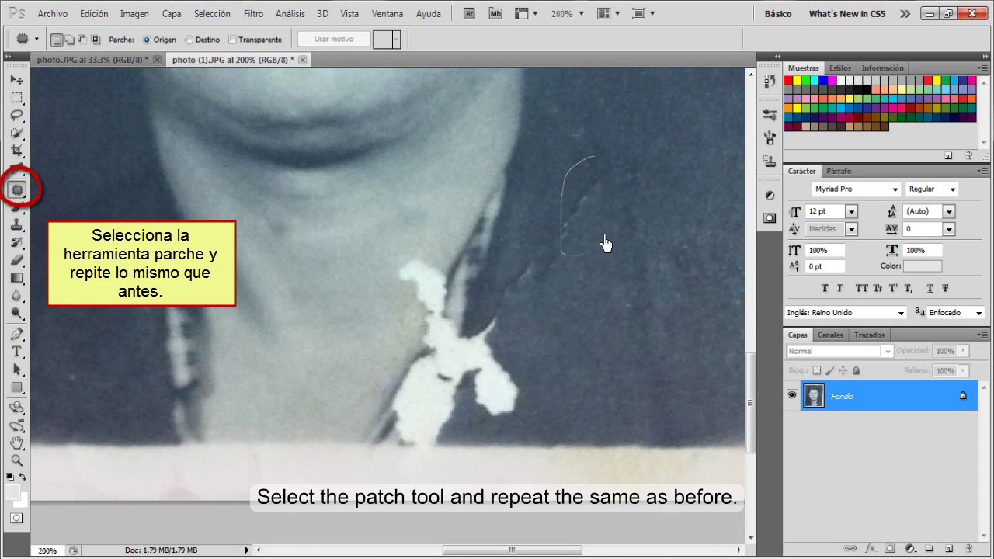
left_click_drag(583, 164, 584, 160)
left_click_drag(570, 240, 499, 303)
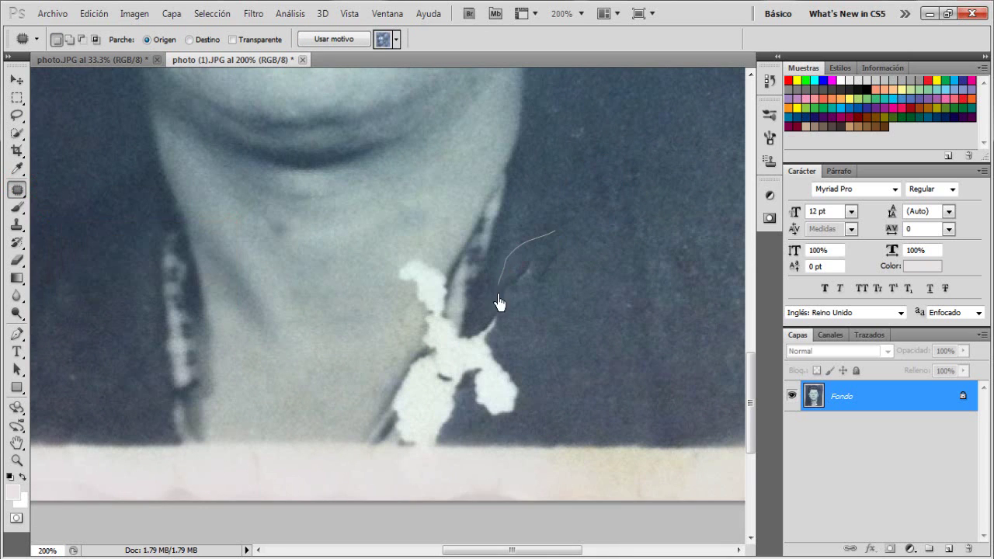
- Patch the top of the white neck stain with nearby skin tone
left_click_drag(559, 237, 562, 233)
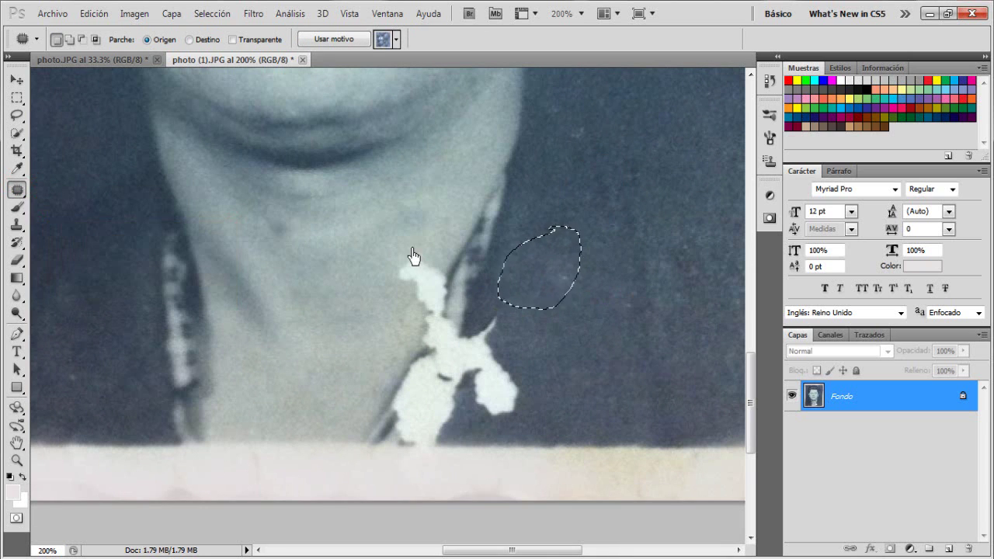
left_click_drag(410, 247, 419, 326)
left_click_drag(435, 250, 410, 247)
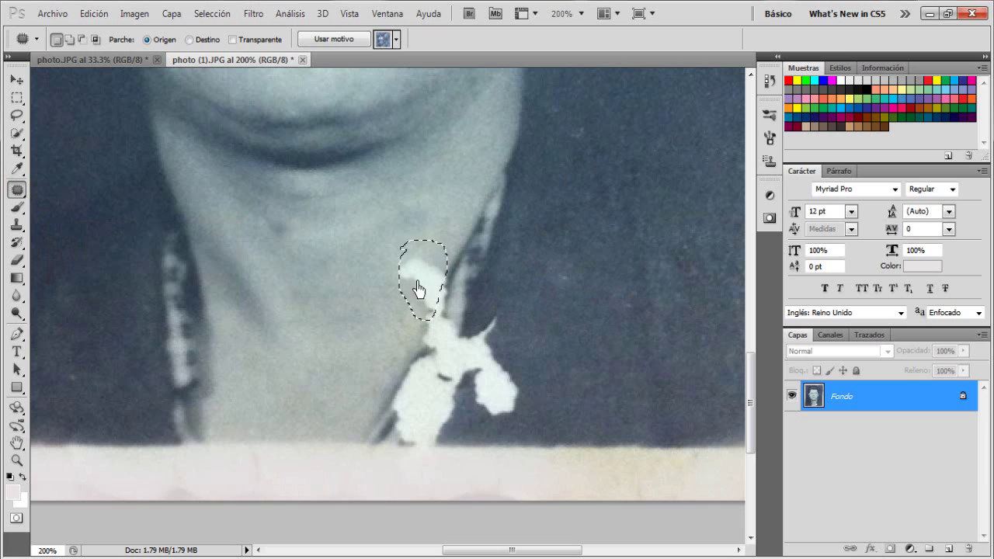
left_click_drag(422, 288, 364, 307)
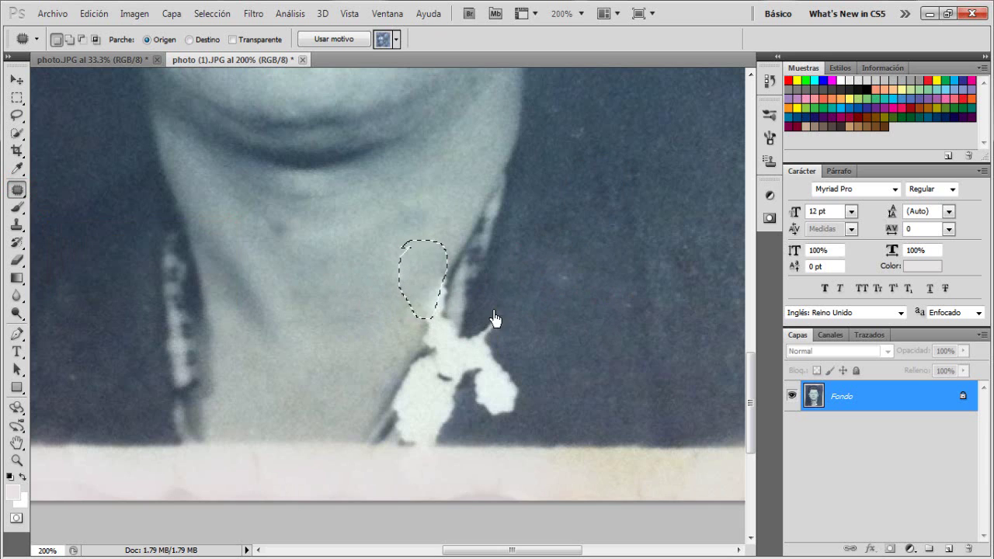
key("ctrl+d")
- Clone dark background over the white stain along the neck's right edge
key("s")
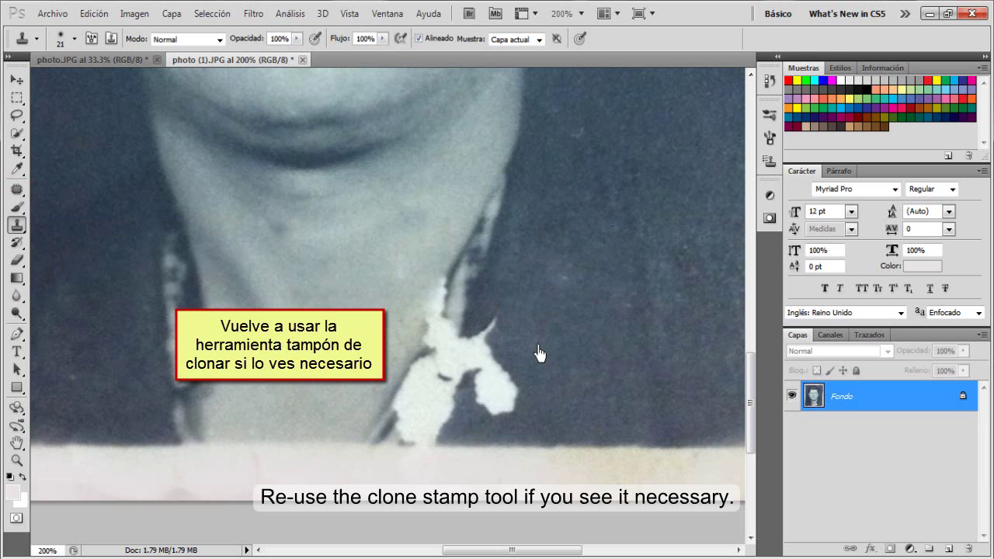
mouse_move(539, 354)
left_mouse_down()
mouse_move(517, 399)
mouse_move(523, 410)
mouse_move(499, 399)
mouse_move(505, 352)
left_mouse_up()
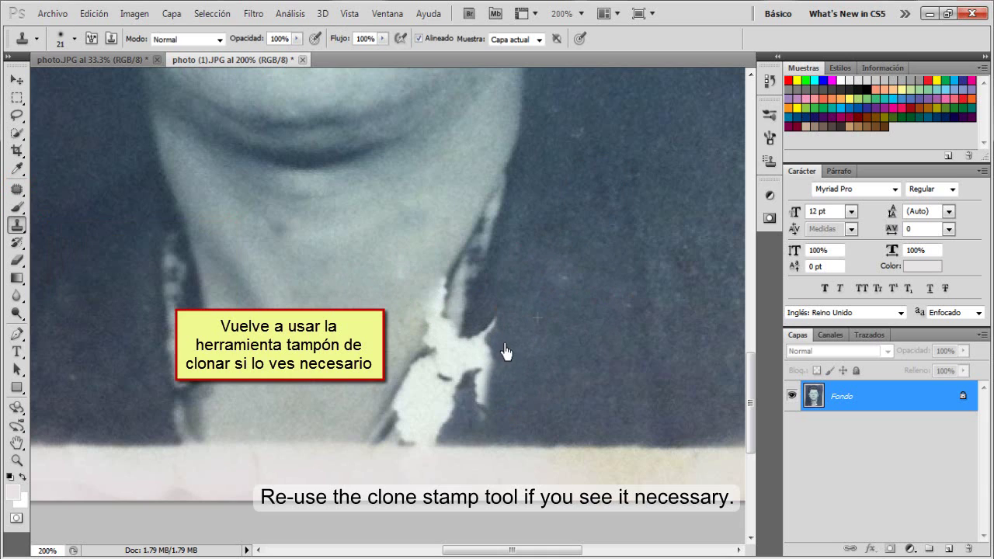
mouse_move(501, 316)
left_mouse_down()
mouse_move(488, 395)
mouse_move(483, 329)
mouse_move(481, 402)
left_mouse_up()
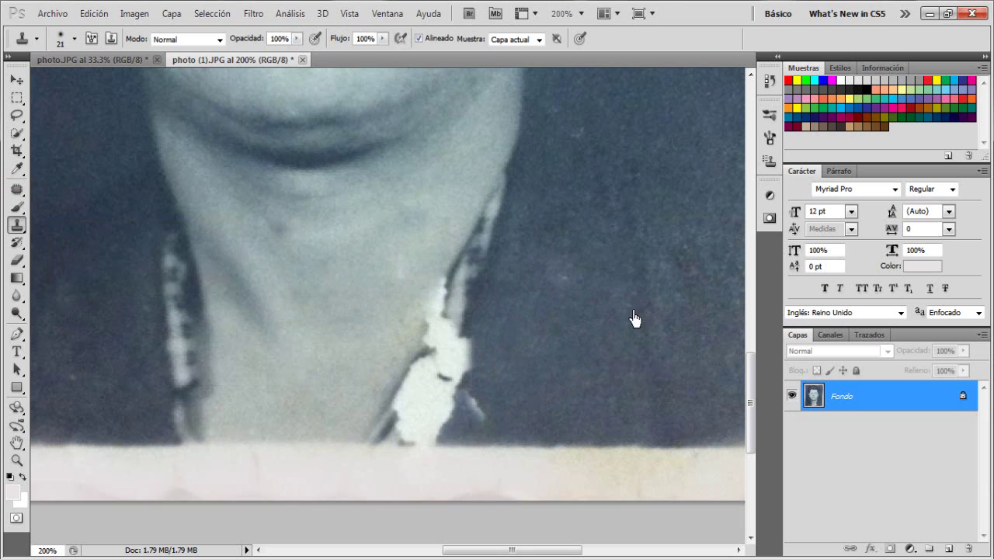
left_click_drag(481, 380, 475, 410)
left_click_drag(482, 338, 437, 441)
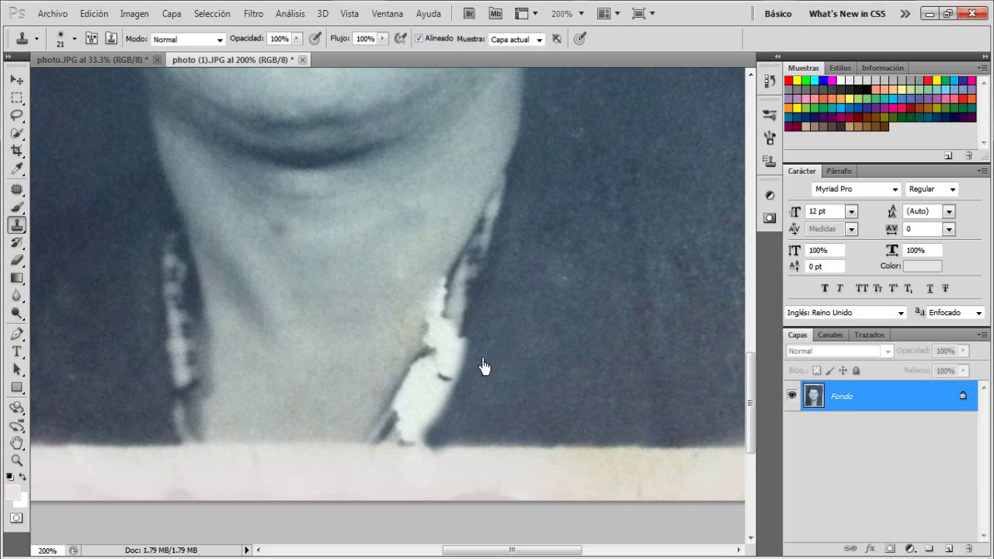
left_click_drag(476, 351, 429, 444)
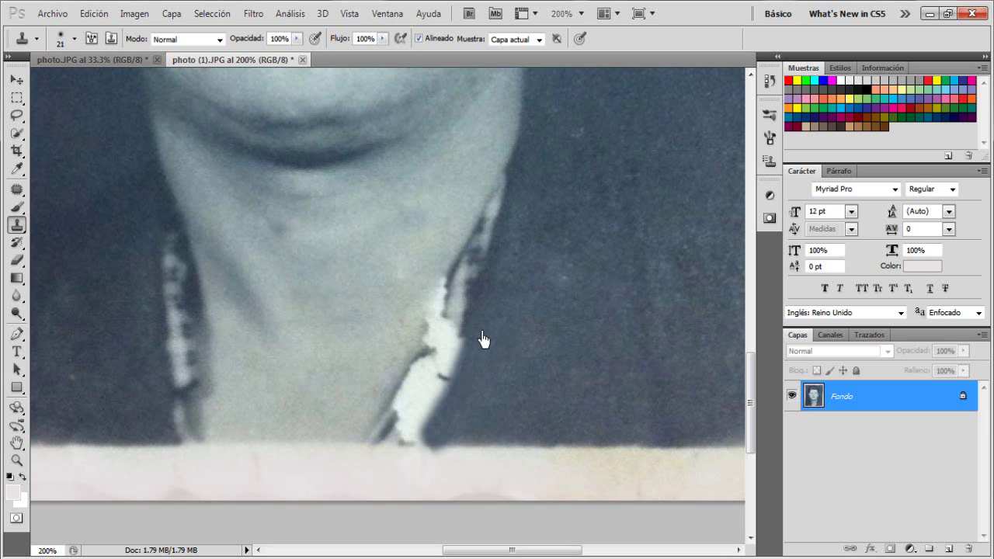
mouse_move(479, 351)
left_mouse_down()
mouse_move(433, 440)
mouse_move(406, 443)
left_mouse_up()
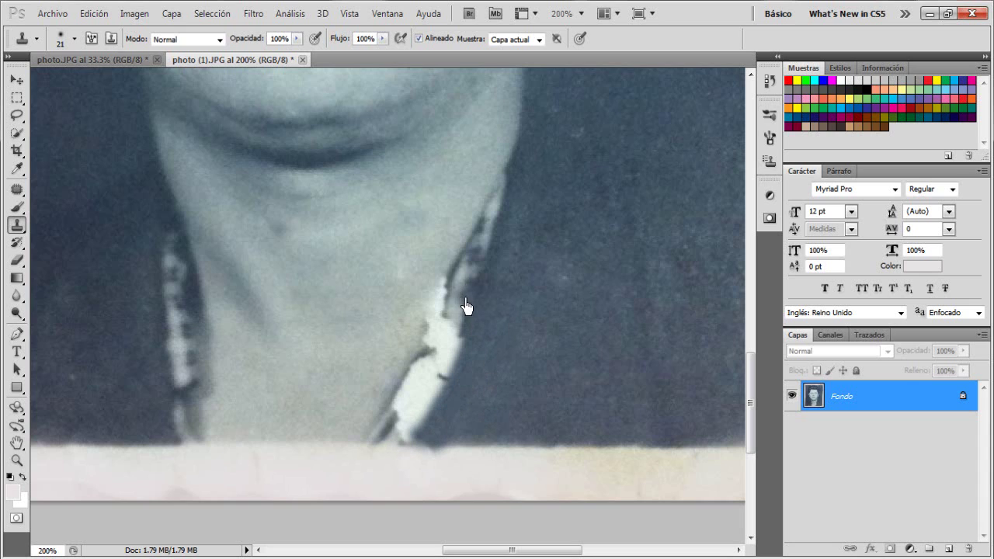
left_click_drag(457, 274, 437, 304)
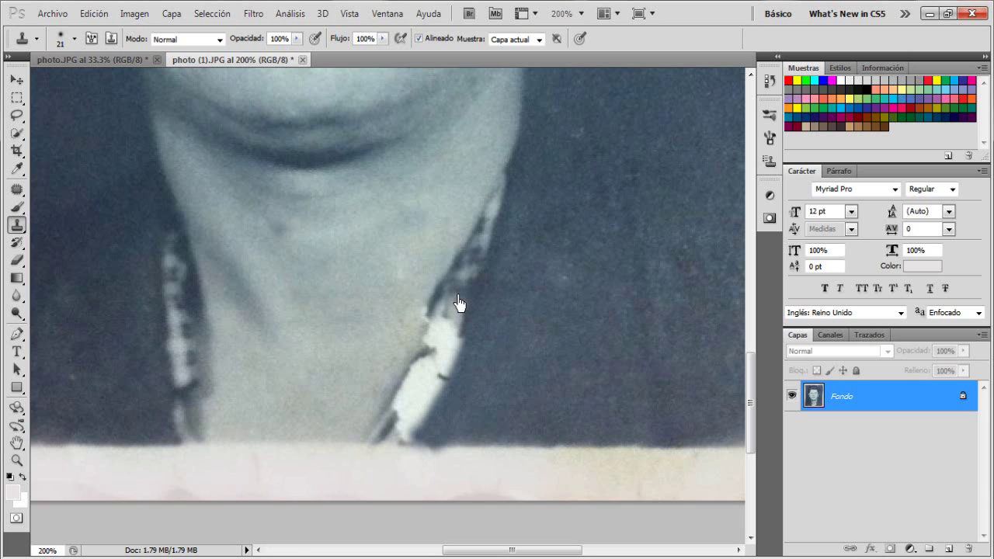
mouse_move(434, 349)
left_mouse_down()
mouse_move(443, 322)
mouse_move(425, 371)
left_mouse_up()
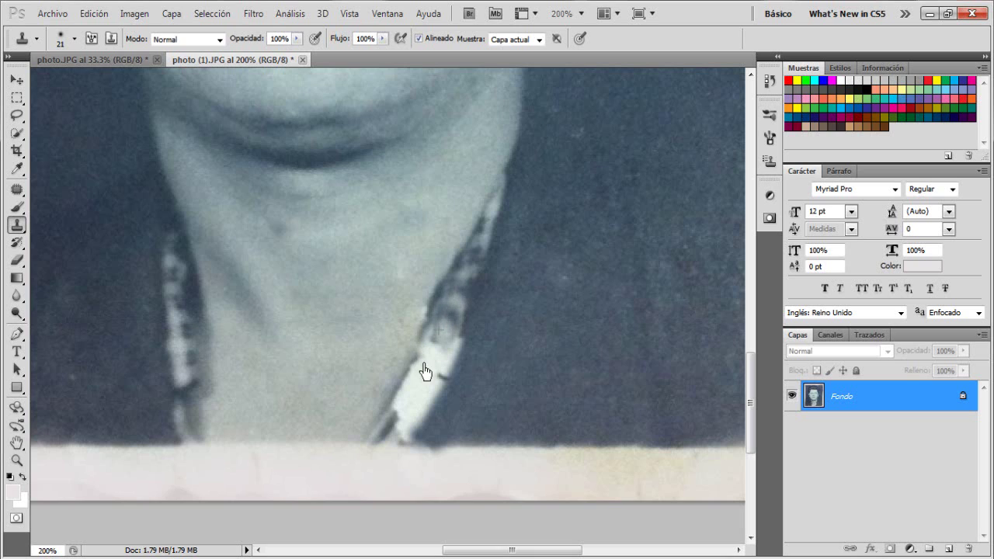
mouse_move(463, 297)
left_mouse_down()
mouse_move(432, 361)
mouse_move(504, 325)
left_mouse_up()
- Enlarge the clone brush to 52 px and clone over the bright collar patch and dark marks
left_click(75, 39)
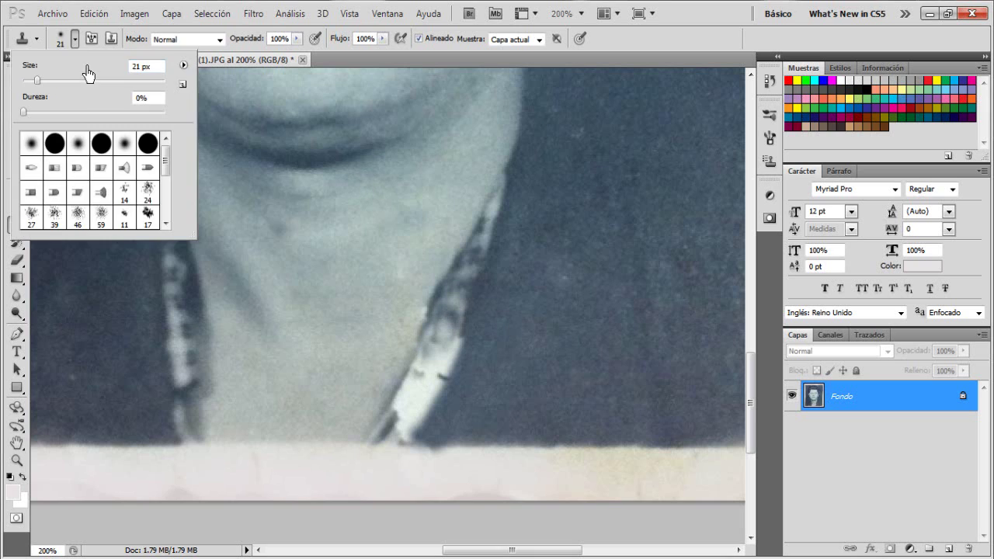
left_click_drag(59, 87, 60, 87)
left_click(452, 301)
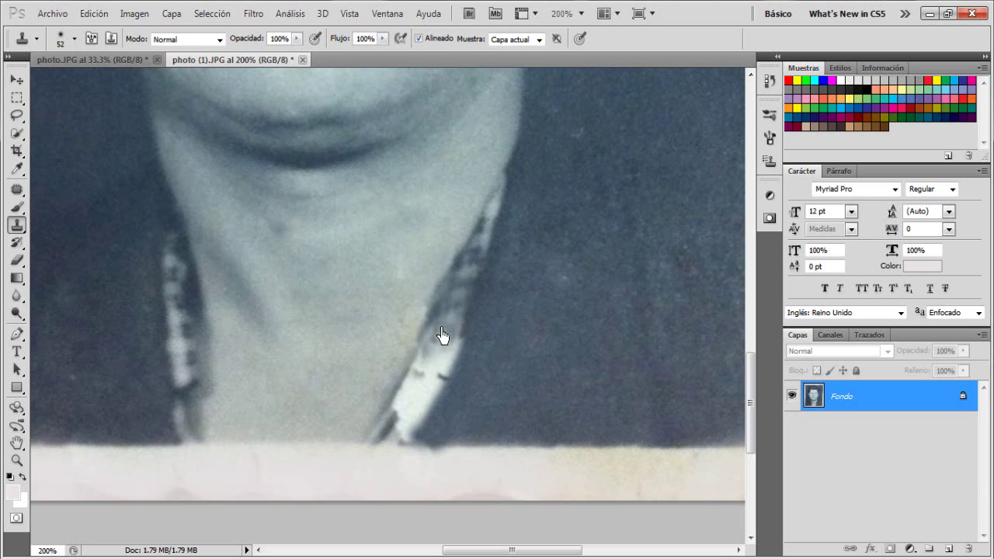
left_click(433, 340)
left_click(437, 335)
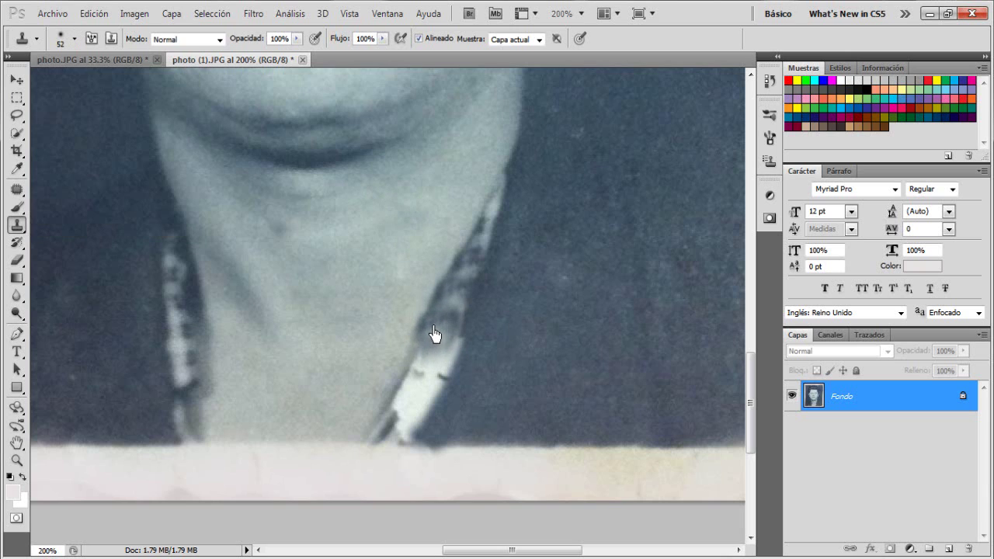
left_click_drag(437, 335, 422, 365)
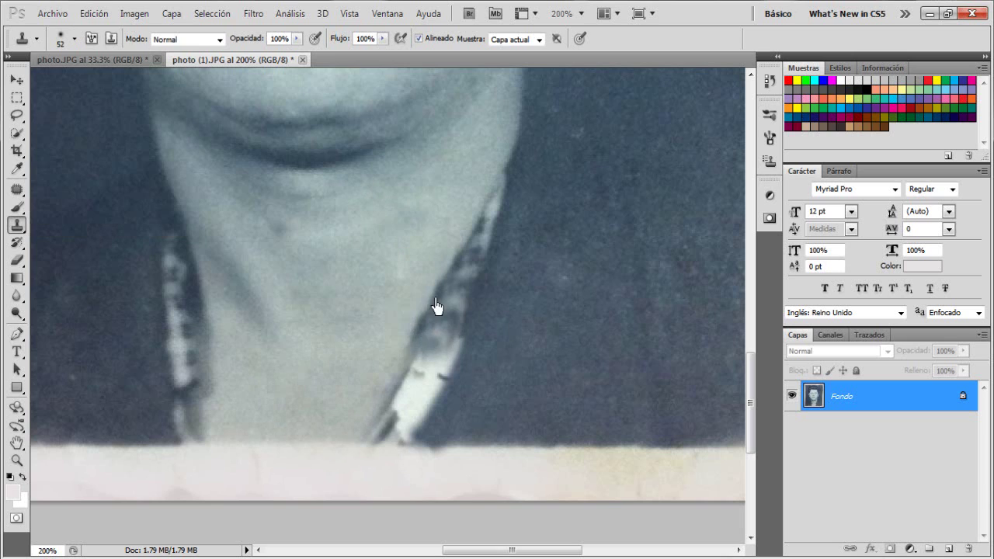
left_click_drag(437, 306, 422, 406)
mouse_move(470, 367)
left_mouse_down()
mouse_move(428, 433)
mouse_move(446, 420)
left_mouse_up()
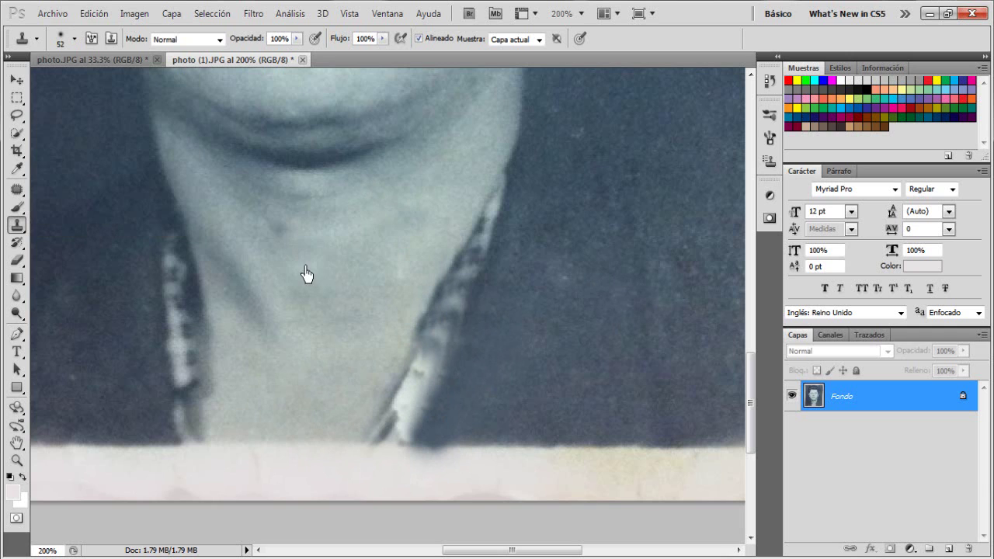
- Patch the right collar with texture from the left collar and deselect
left_click(16, 188)
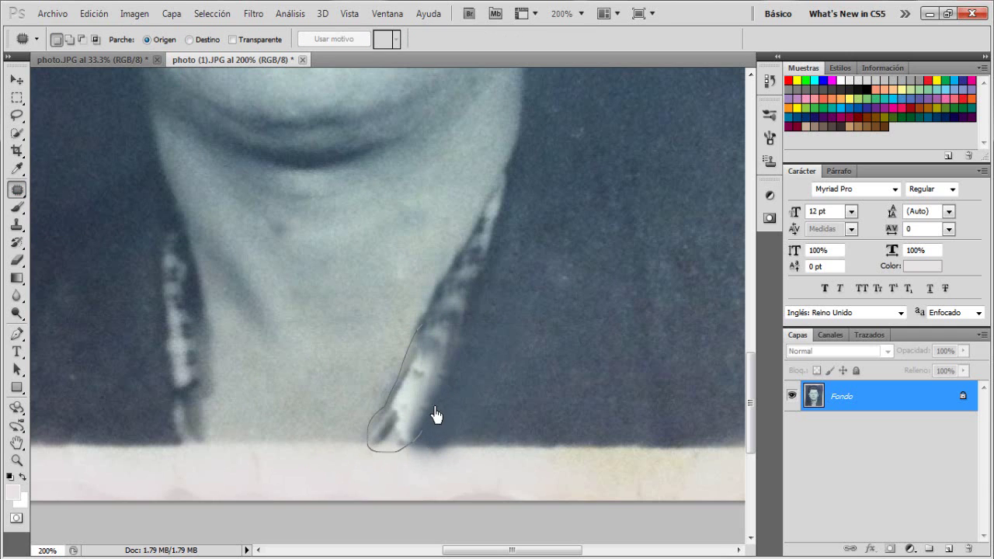
left_click_drag(430, 375, 180, 302)
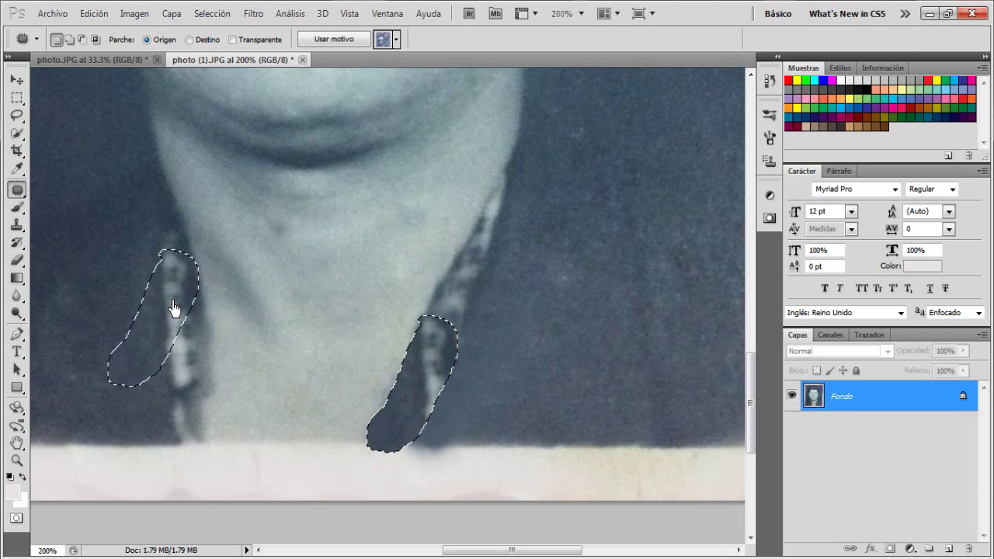
key("ctrl+d")
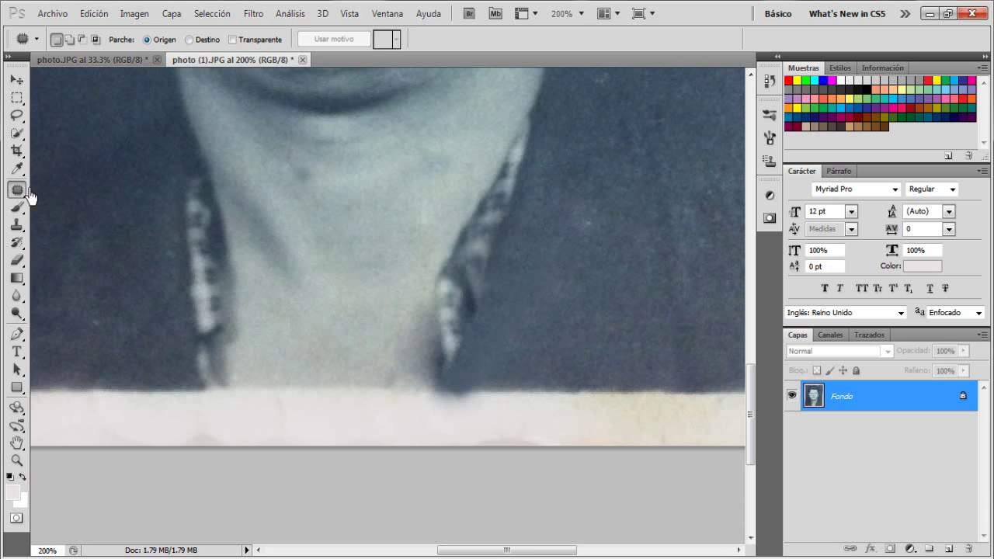
- Clone away the shadow along the collar's bottom border, then fit the photo on screen
left_click(15, 231)
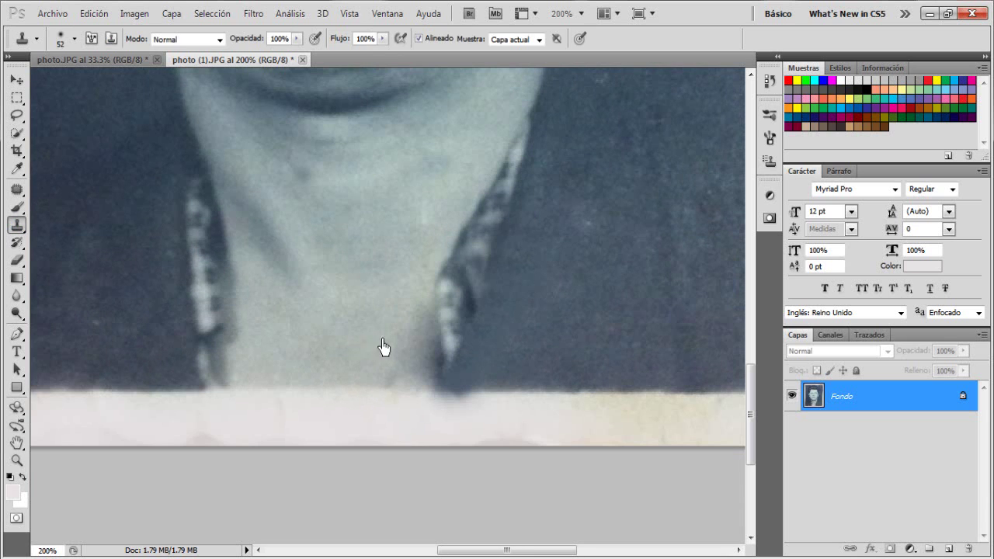
left_click_drag(412, 344, 339, 361)
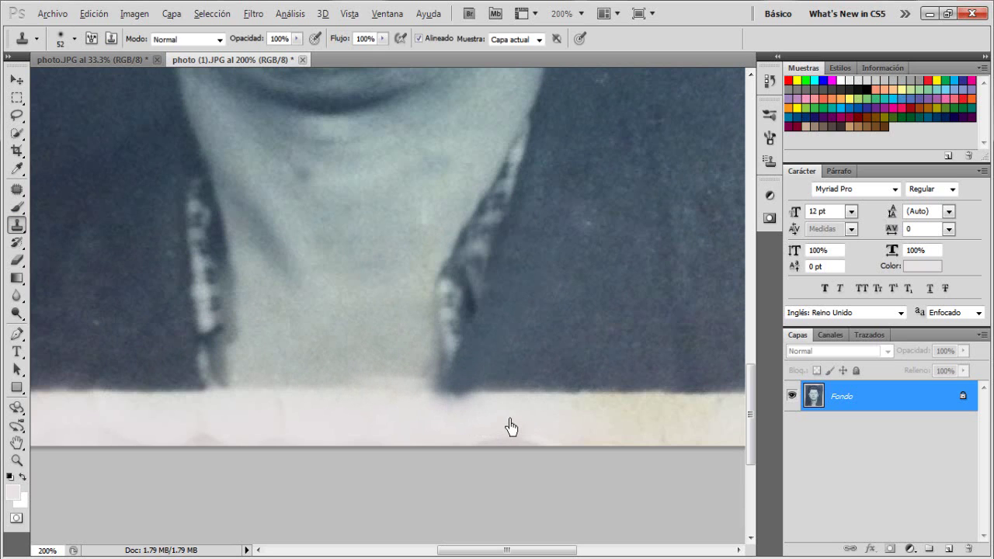
left_click_drag(510, 427, 410, 430)
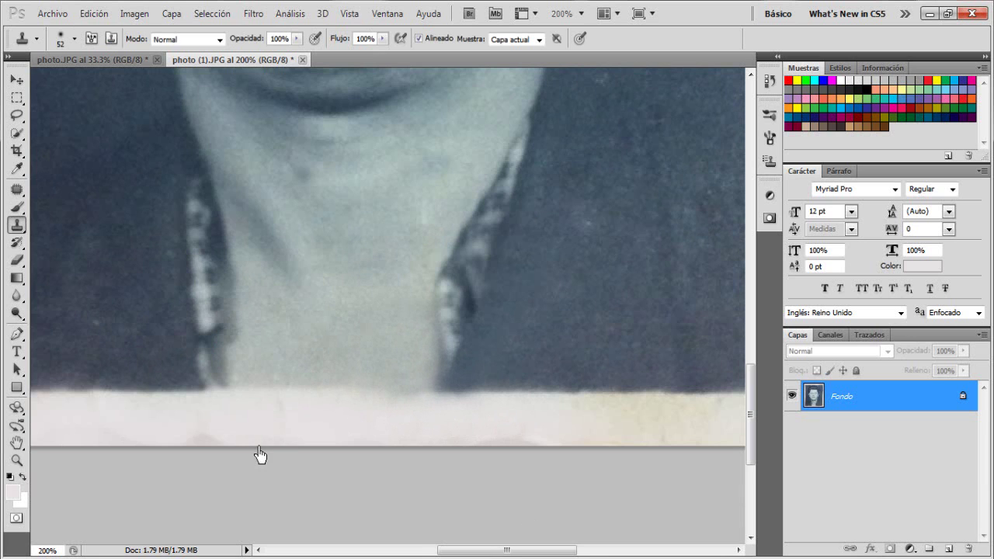
key("ctrl+0")
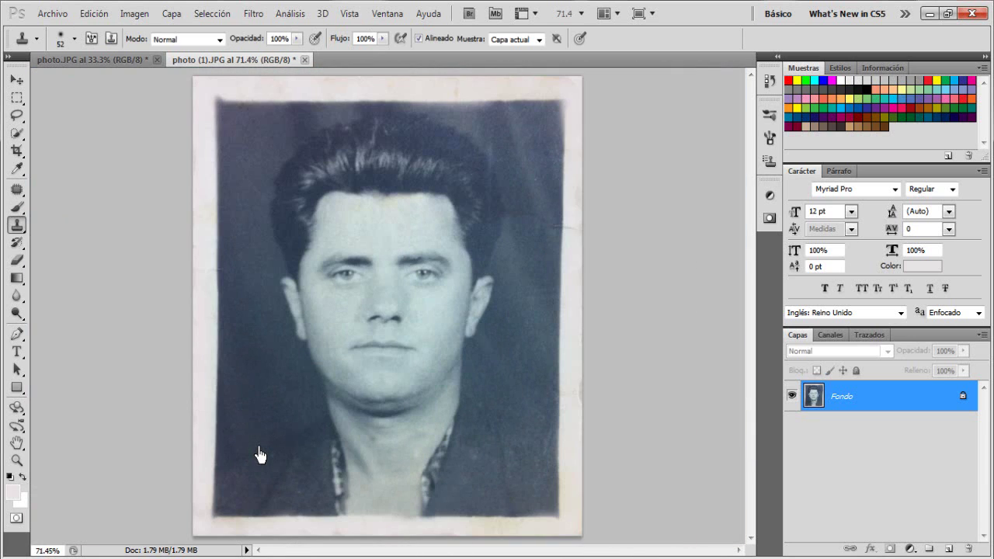